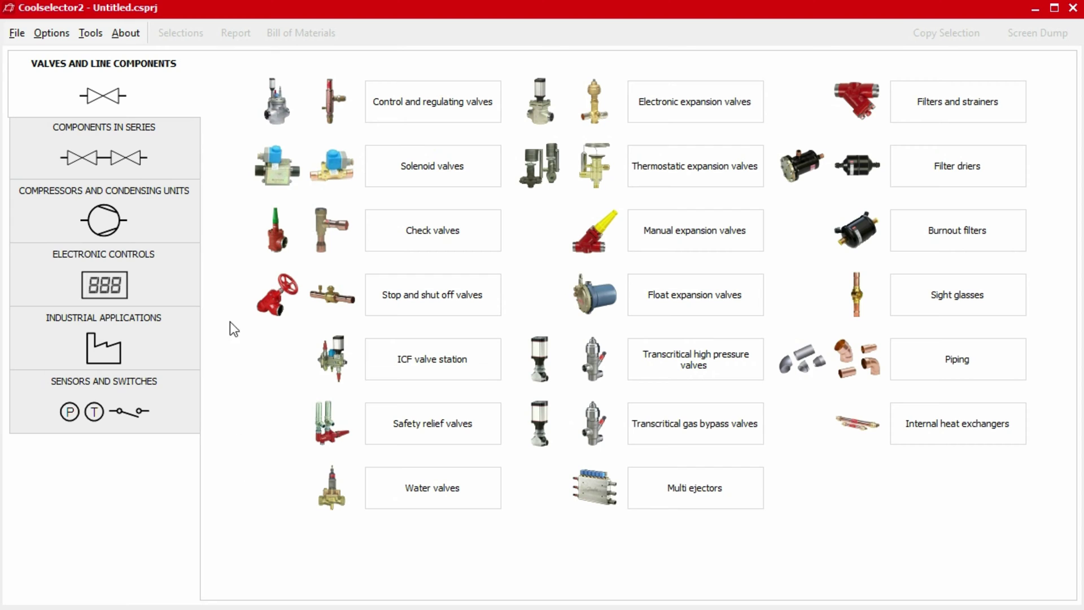
Browse the component catalogue categories, then start a new Cold room load calculation.
left_click(163, 152)
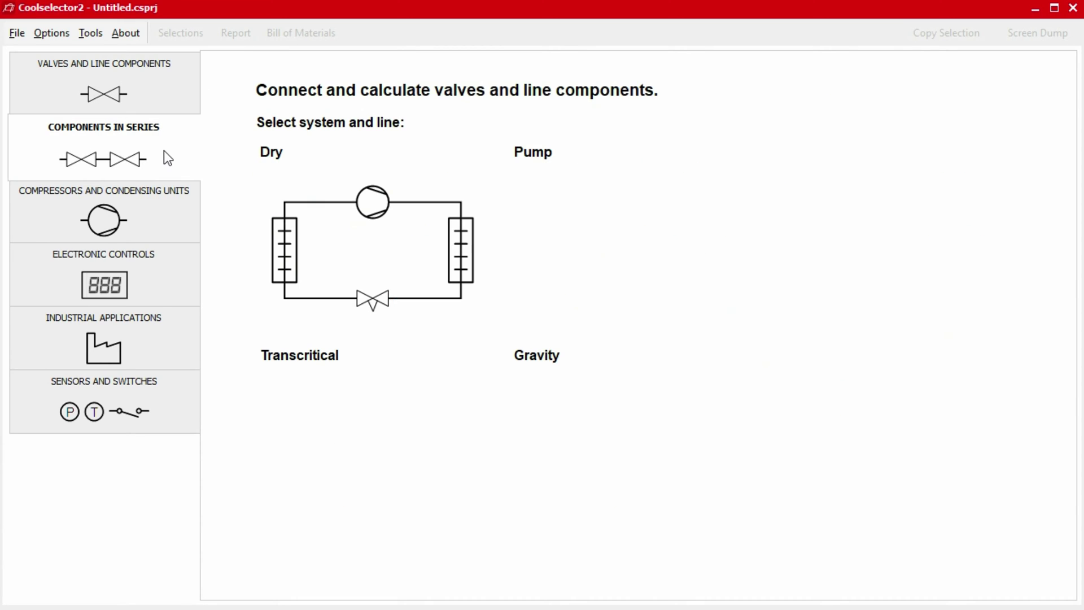
left_click(151, 222)
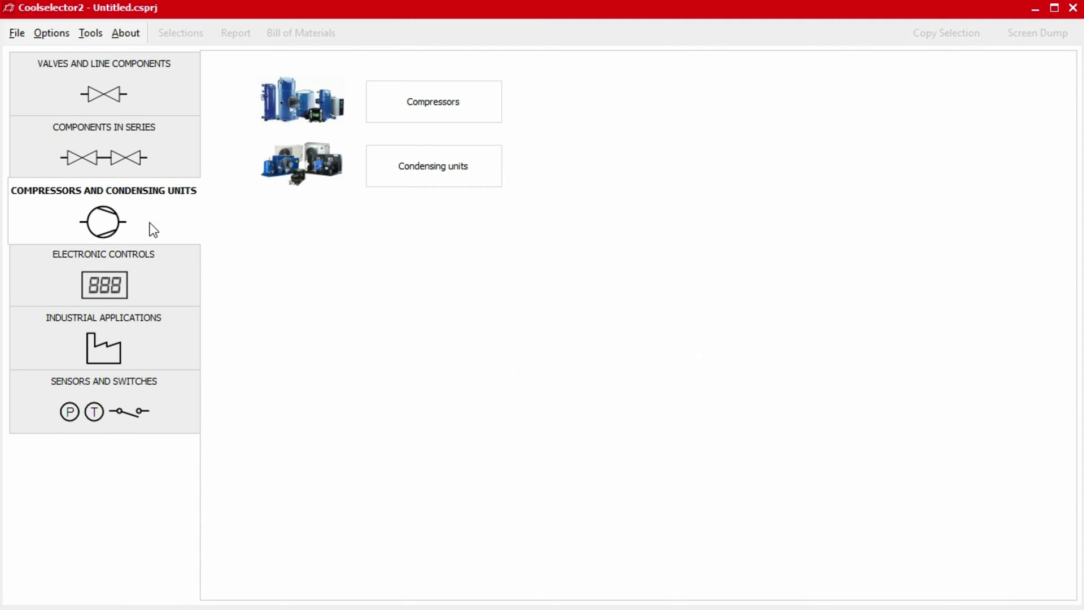
left_click(150, 280)
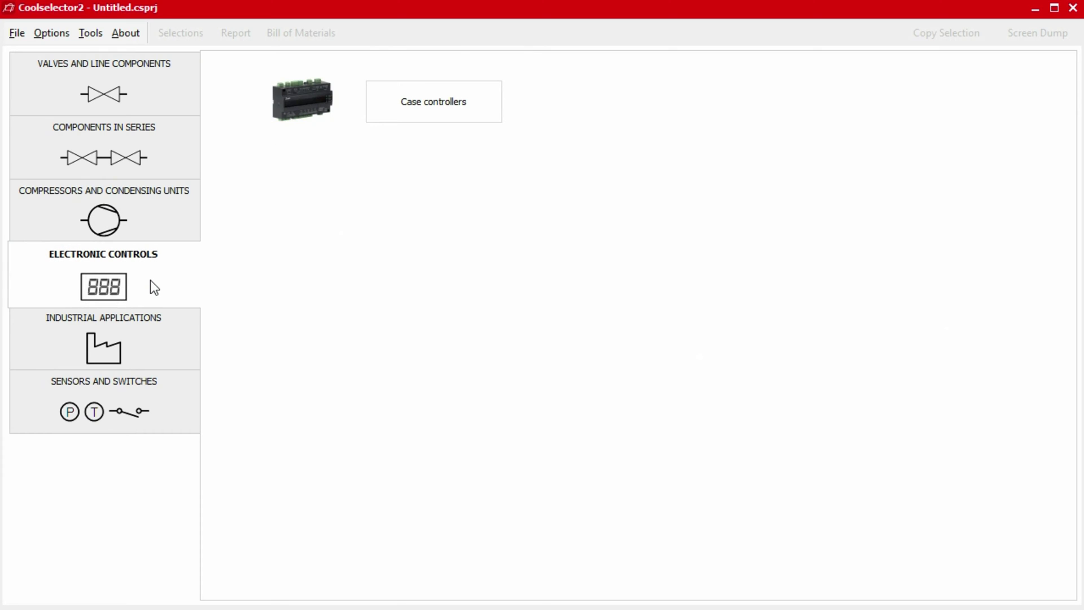
left_click(148, 344)
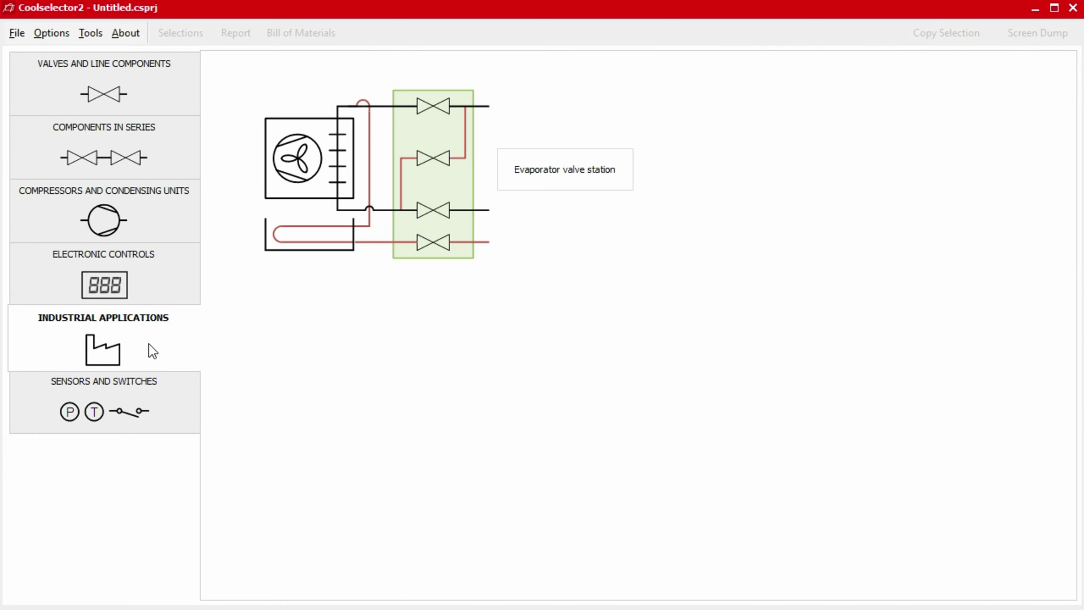
left_click(153, 414)
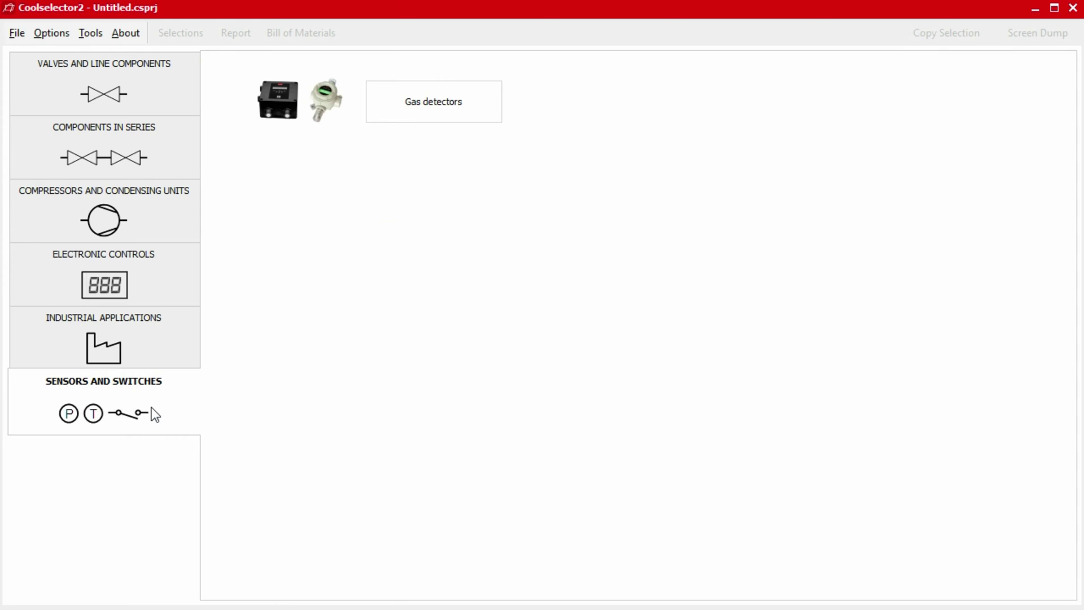
left_click(162, 93)
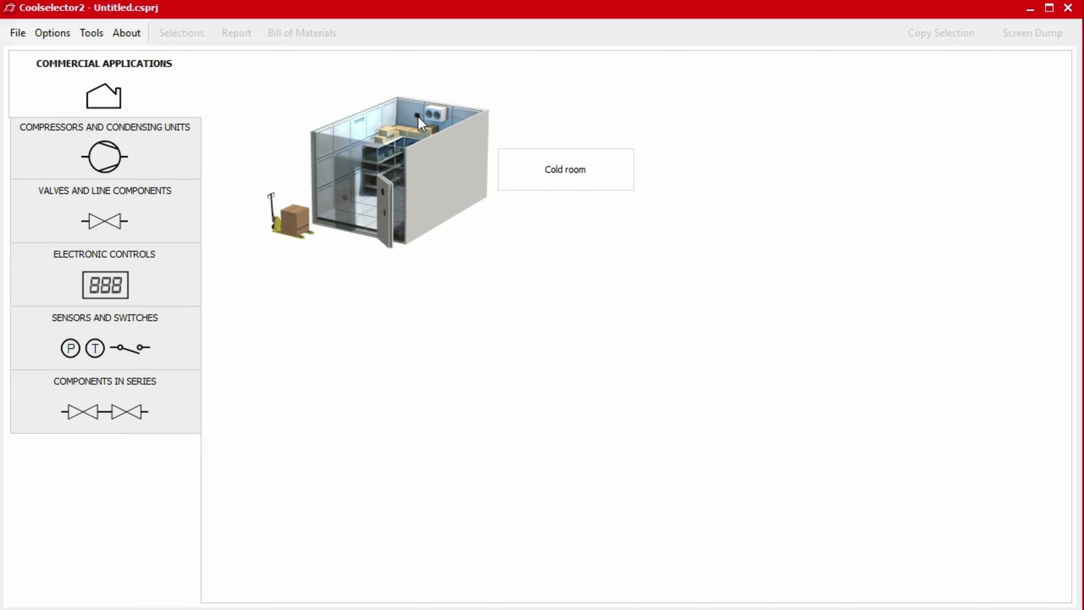
left_click(566, 177)
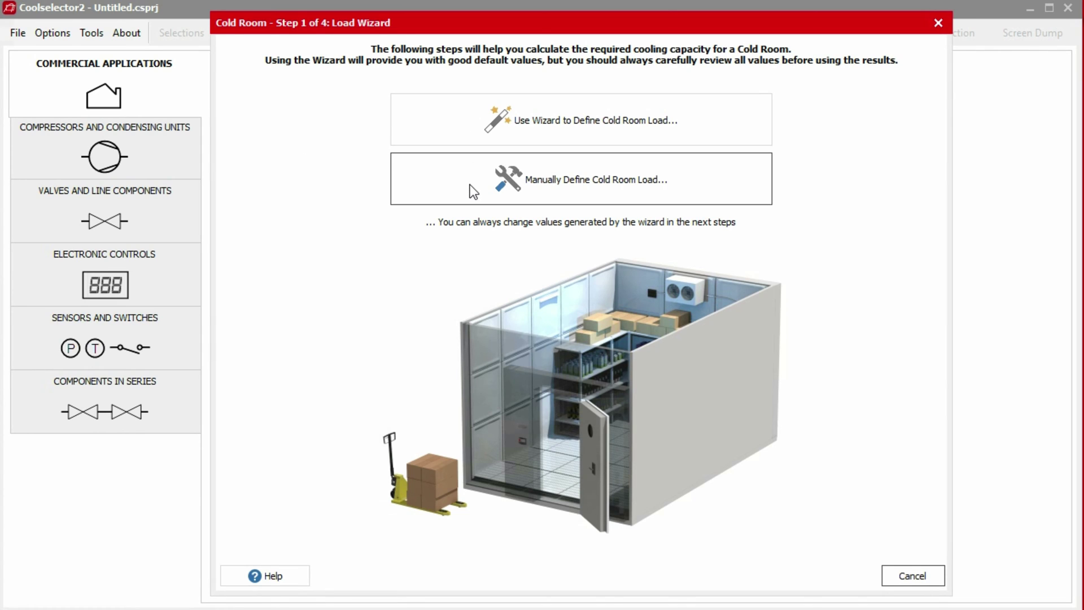
Choose the guided wizard and set room length to 10 m and height to 4 m.
left_click(458, 114)
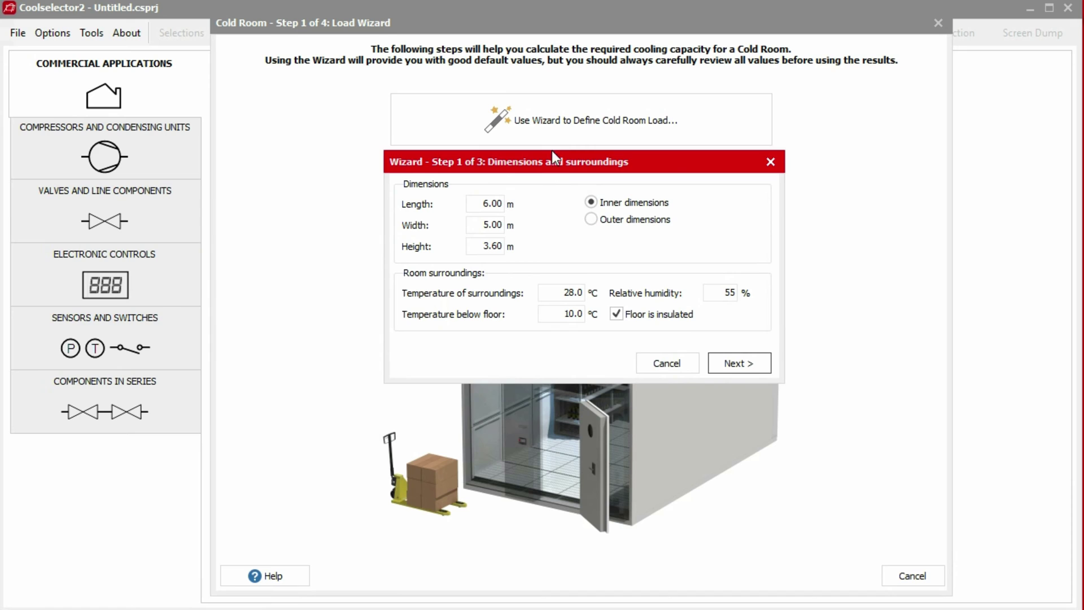
left_click(500, 204)
left_click_drag(504, 203, 421, 201)
type("10")
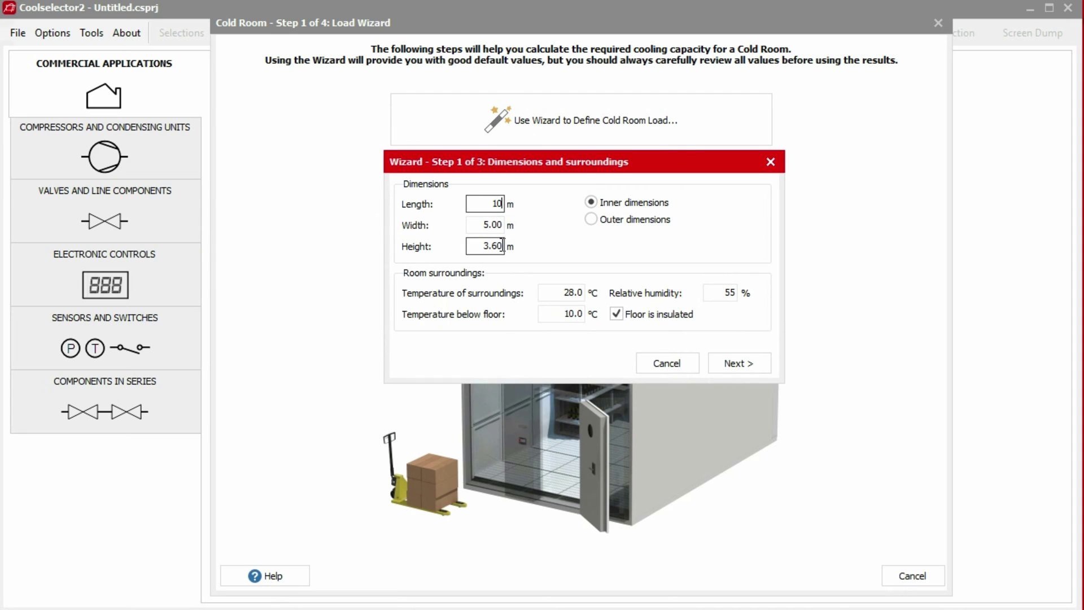
left_click_drag(502, 246, 464, 246)
type("4")
key("Tab")
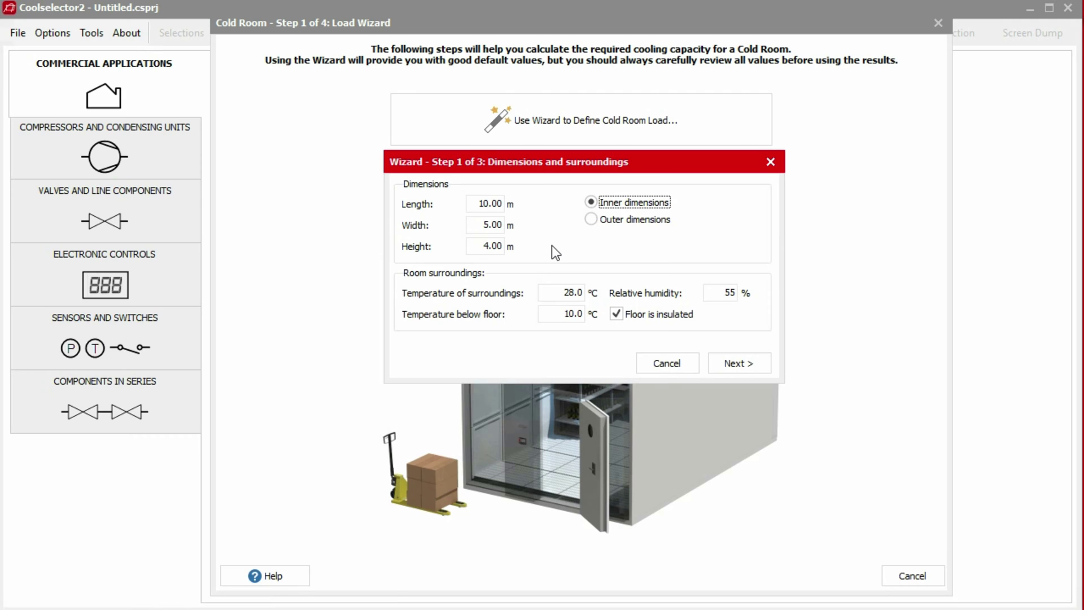
Set surroundings to 23 °C and below-floor temperature to 12 °C with the floor uninsulated.
left_click_drag(579, 293, 558, 292)
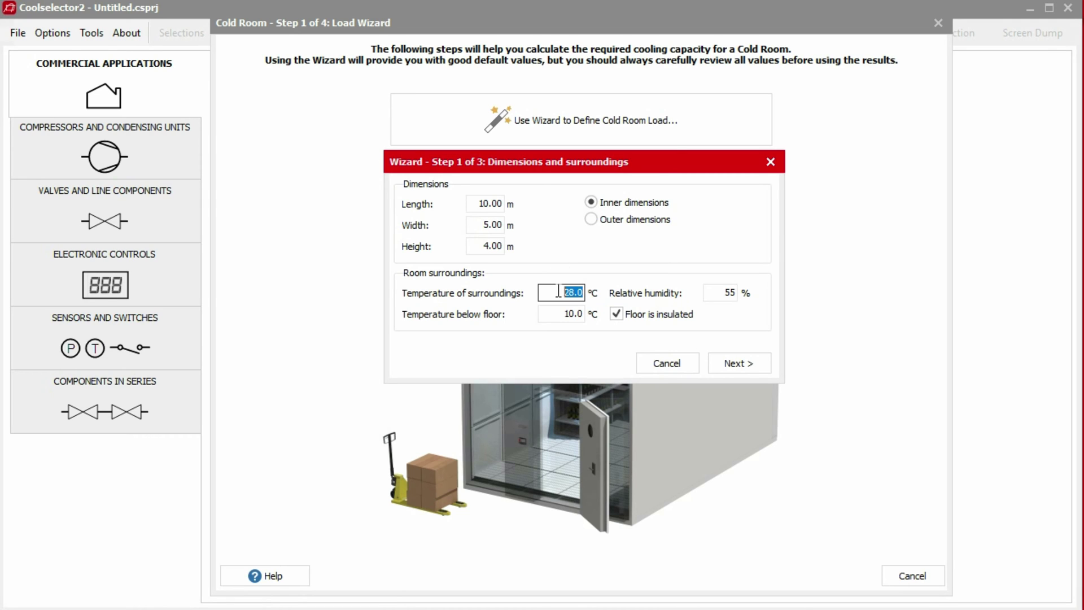
type("23")
key("Tab")
key("Tab")
left_click(582, 314)
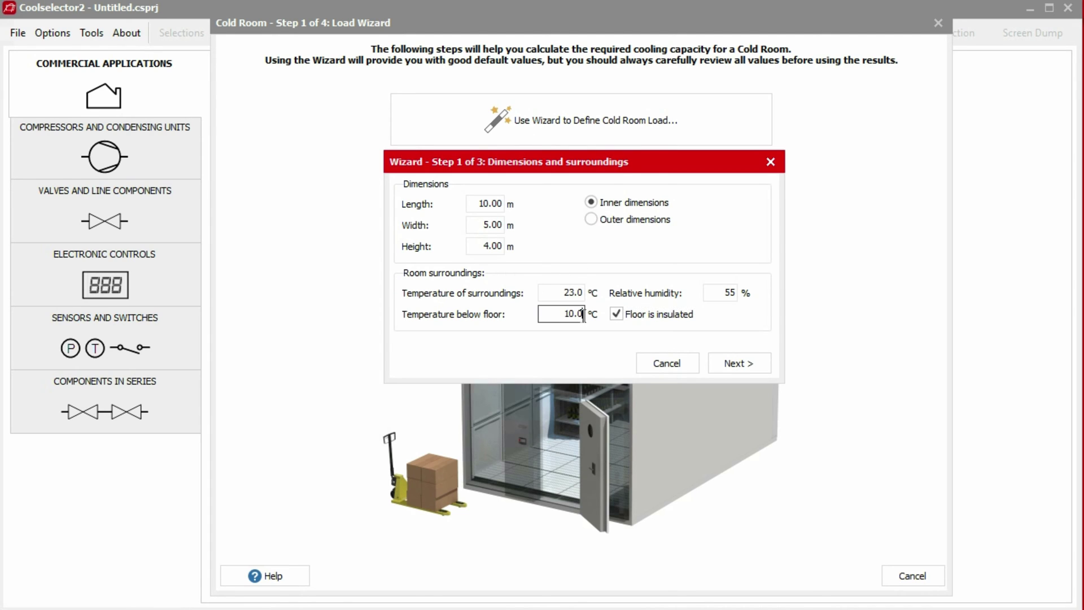
type("12")
key("Tab")
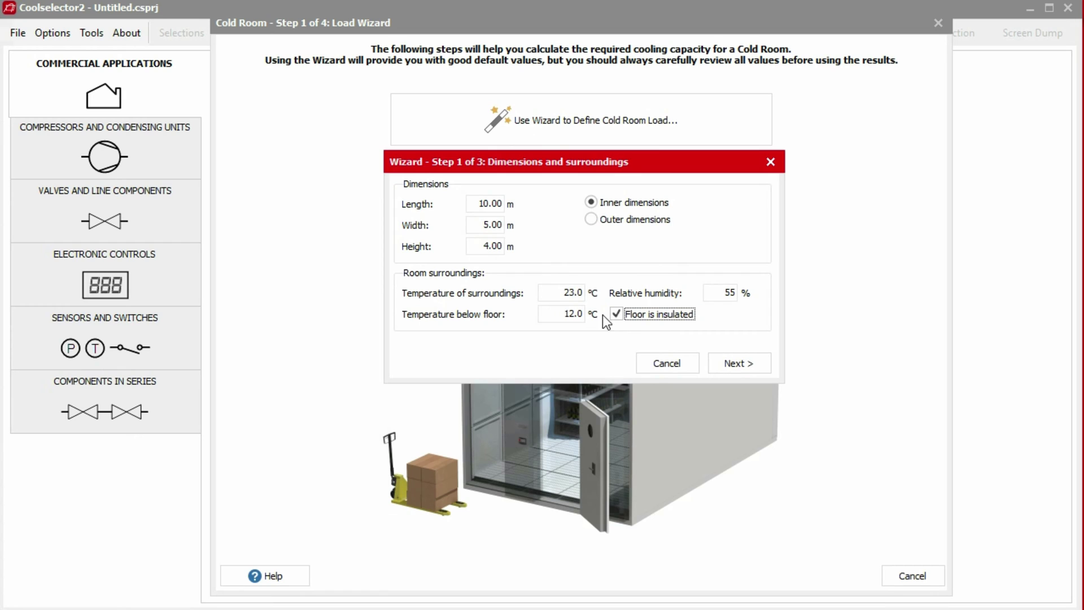
left_click(619, 317)
Advance to the Goods step and pick Vegetables from the goods list.
left_click(736, 363)
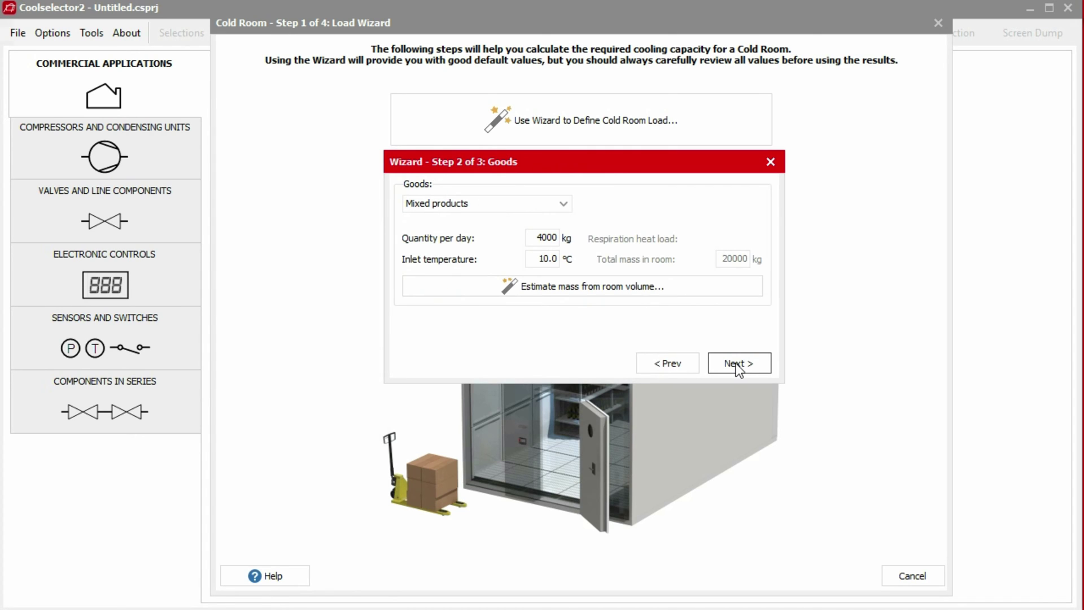
left_click(560, 204)
left_click_drag(567, 297, 566, 296)
left_click(515, 265)
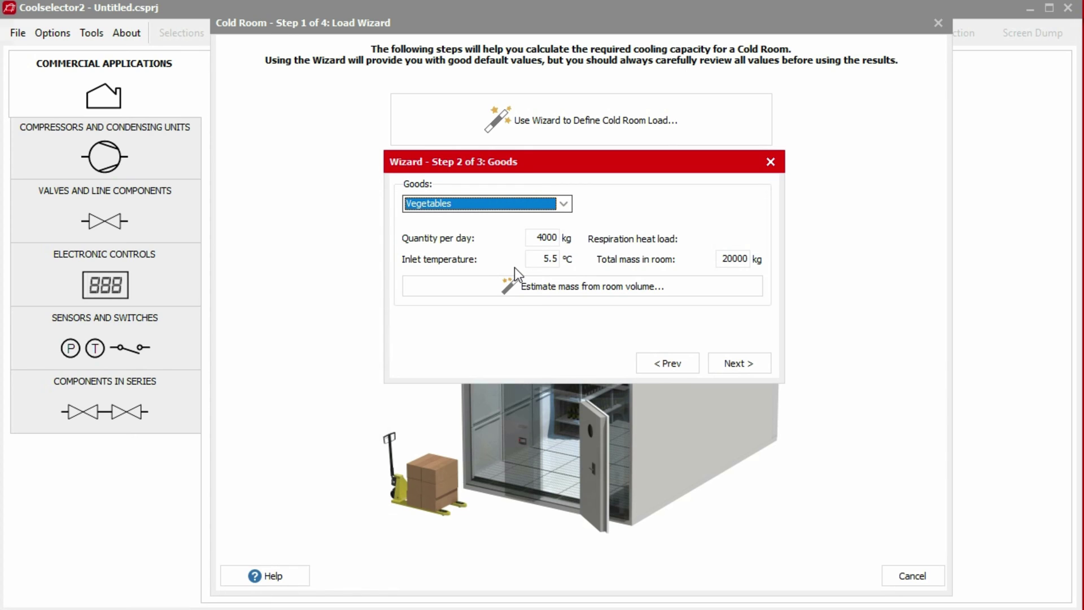
Estimate goods mass from room volume using 55% room used and 2% daily turnover.
left_click(574, 289)
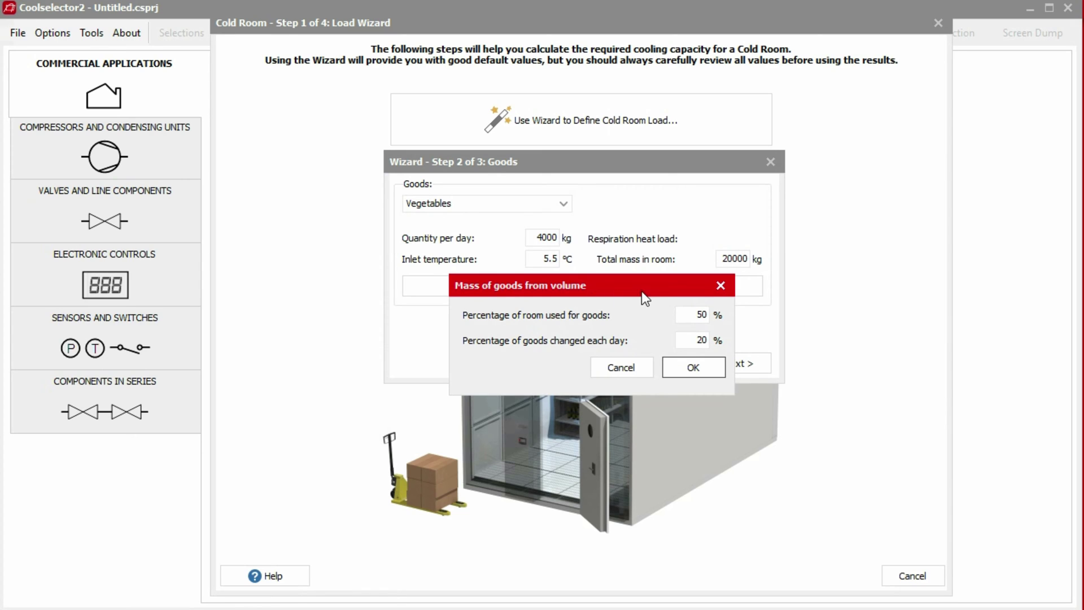
left_click_drag(707, 315, 691, 312)
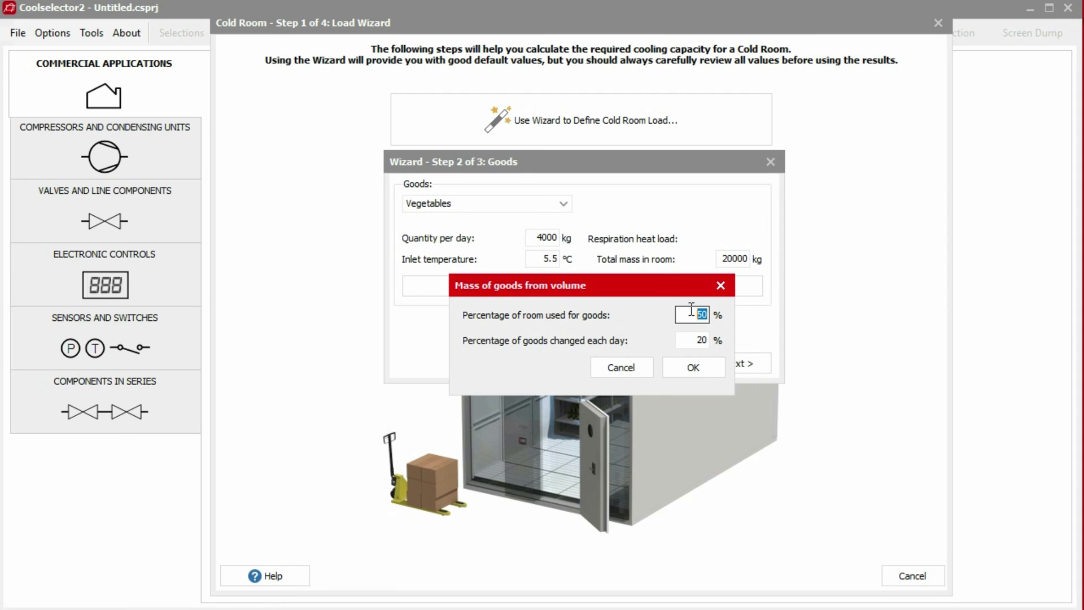
type("55")
key("Tab")
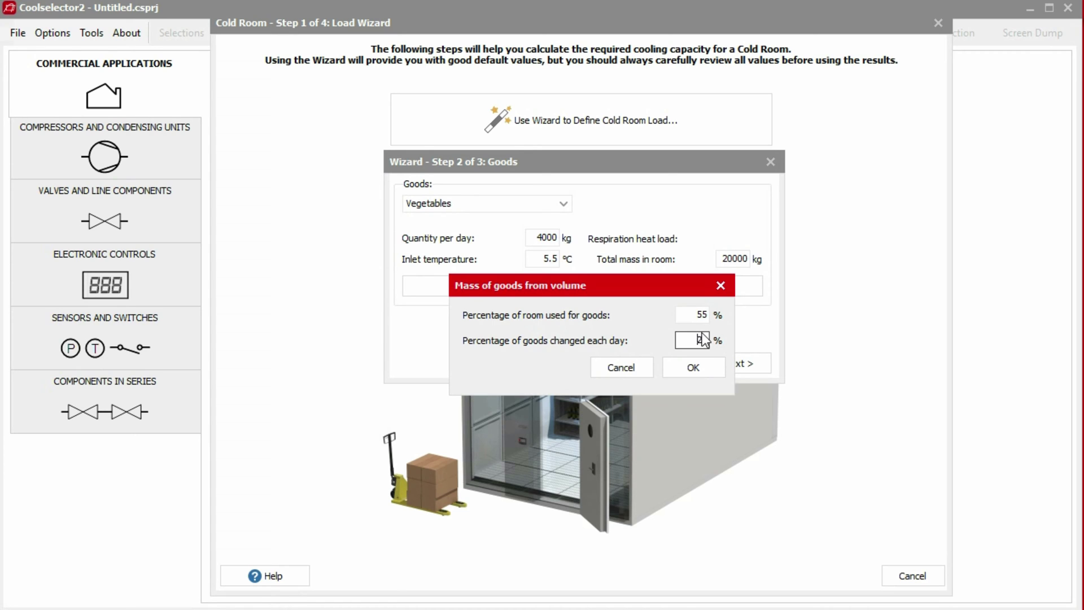
left_click_drag(709, 339, 687, 337)
type("2")
key("Tab")
left_click(696, 367)
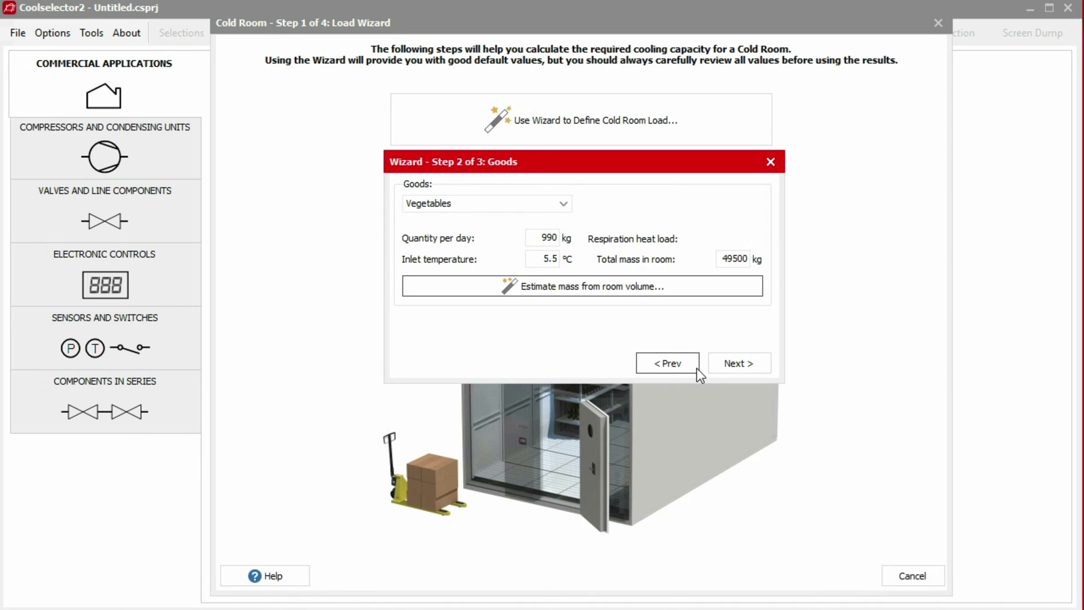
Advance to the recommended values and try 98% humidity with re-estimated operating hours.
left_click(737, 368)
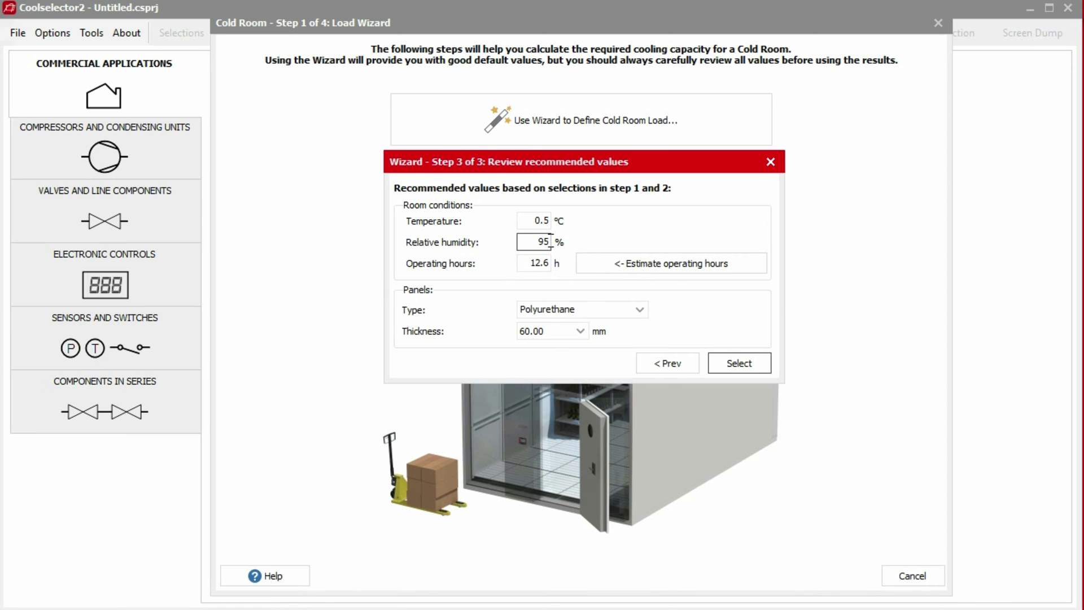
double_click(540, 241)
type("98")
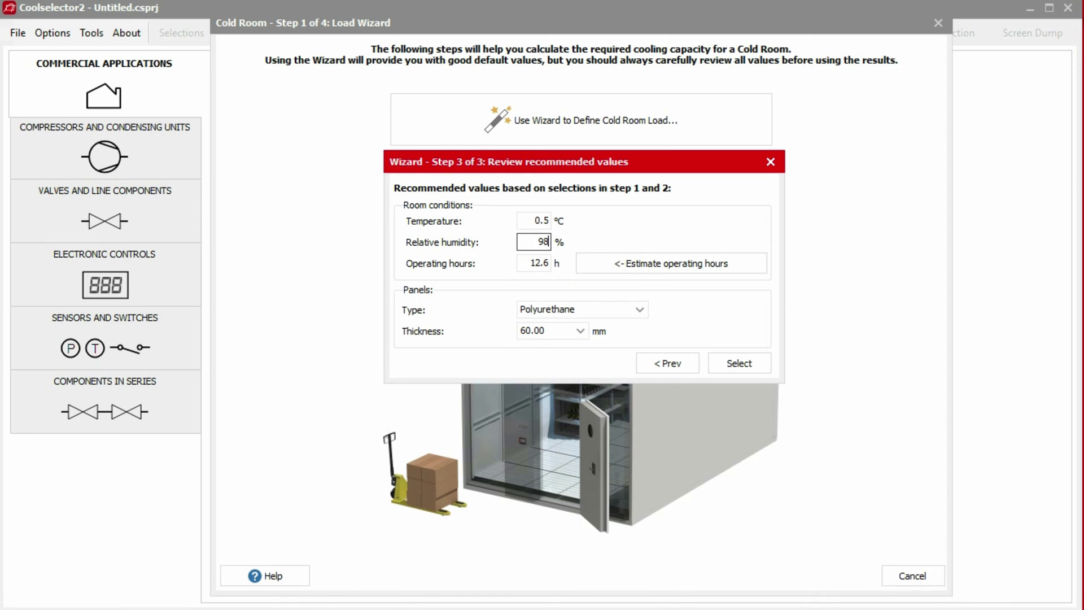
left_click(669, 263)
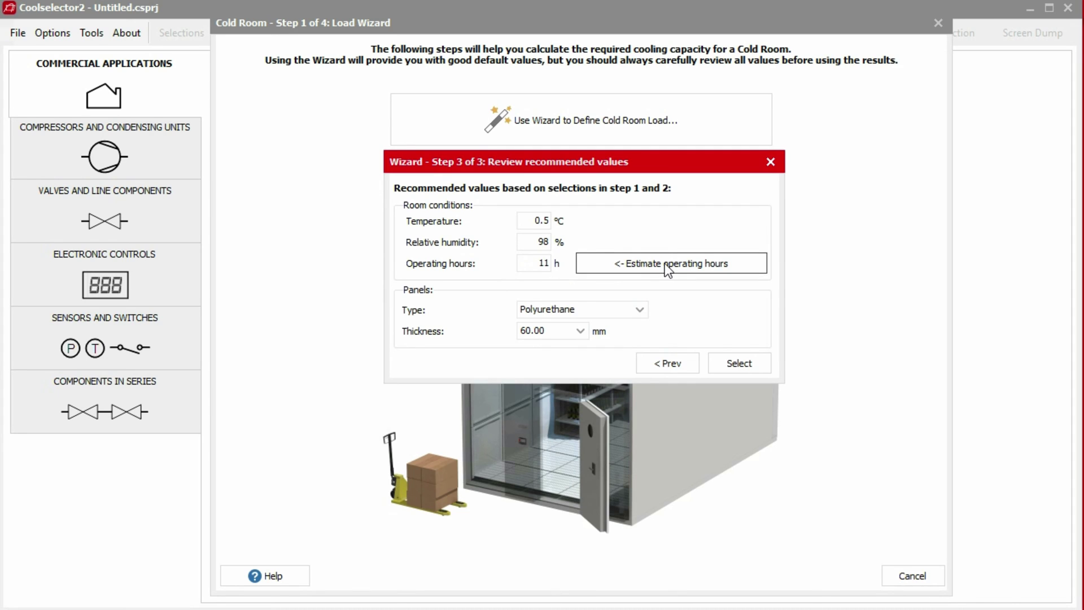
Restore 95% humidity, re-estimate 12.6 operating hours, and choose 100.0 mm panel thickness.
double_click(534, 241)
type("95")
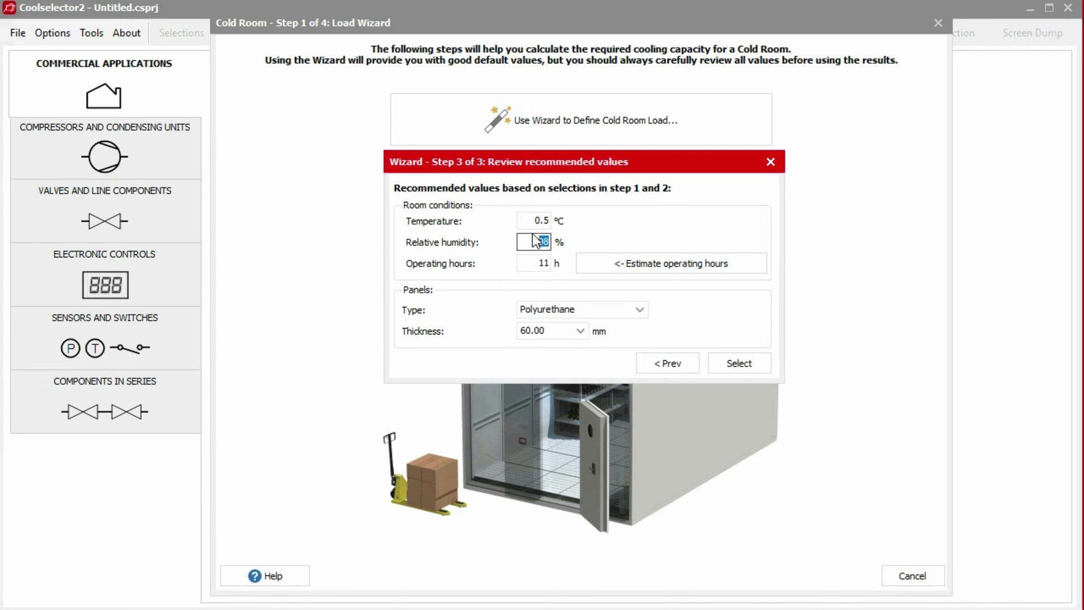
left_click(662, 269)
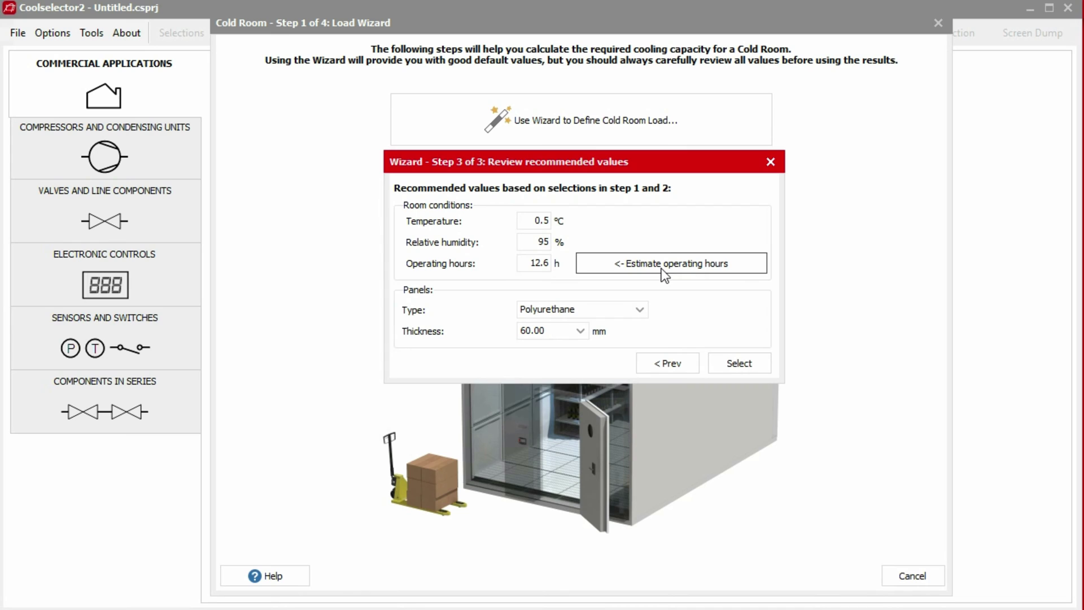
left_click(580, 331)
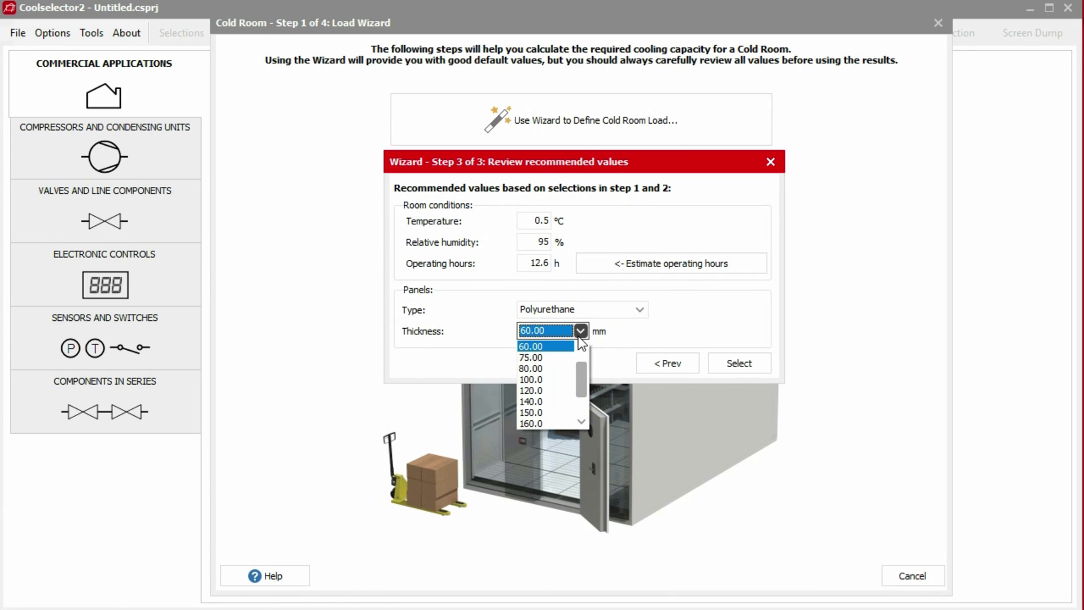
left_click(565, 379)
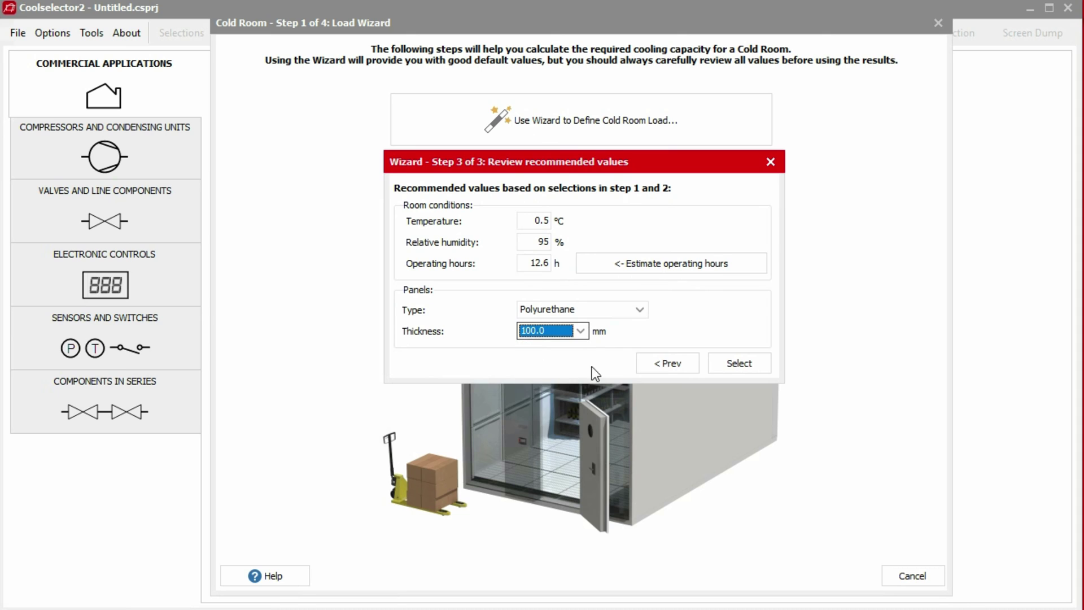
Finish the wizard, set door openings to Rare, and keep standard polyurethane panels.
left_click(740, 363)
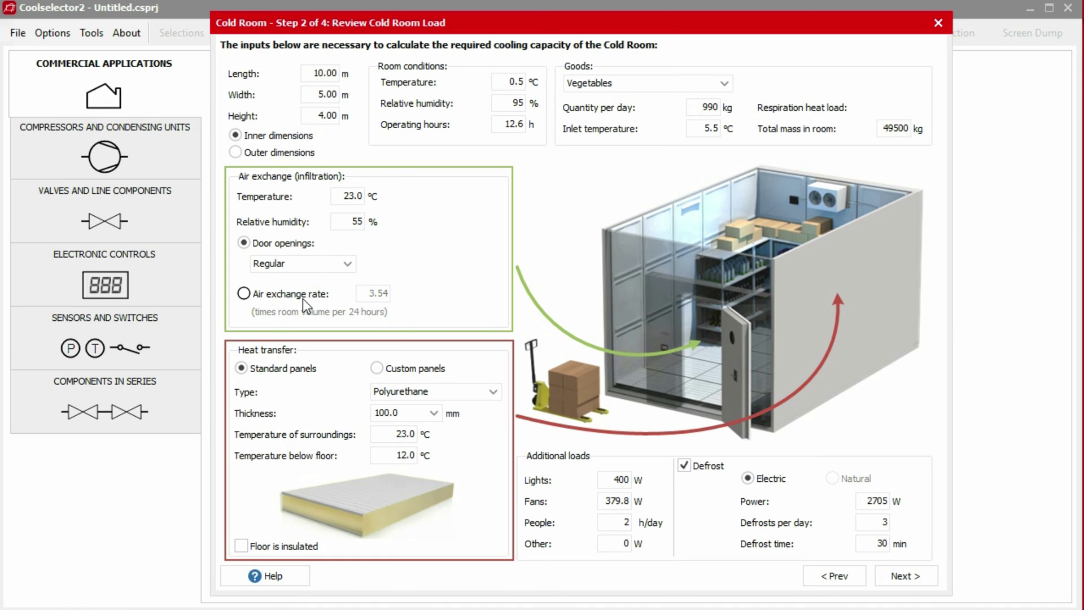
left_click(300, 247)
left_click(324, 262)
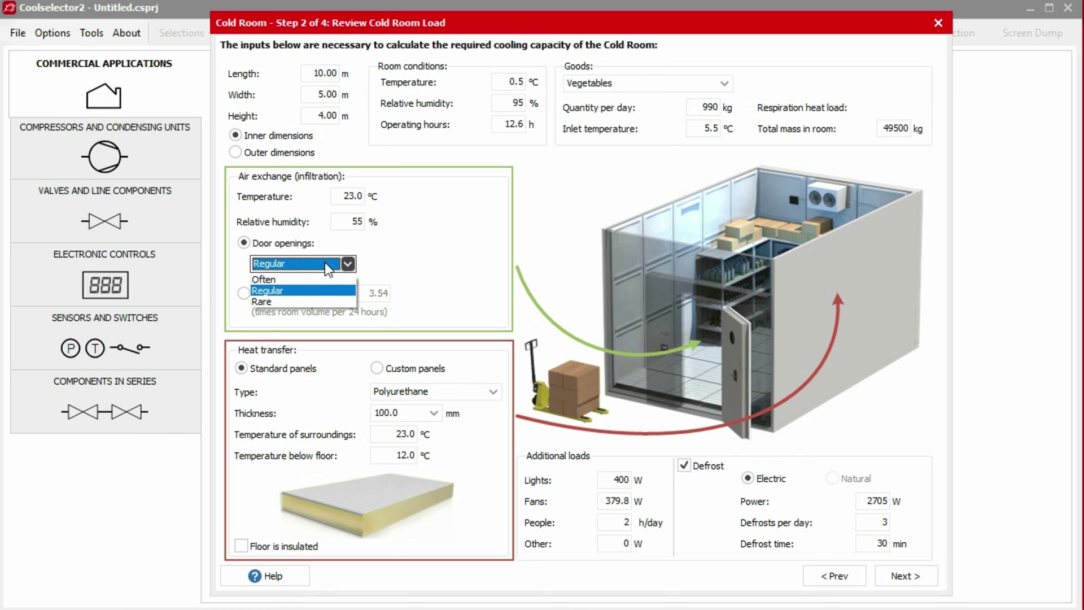
left_click(323, 300)
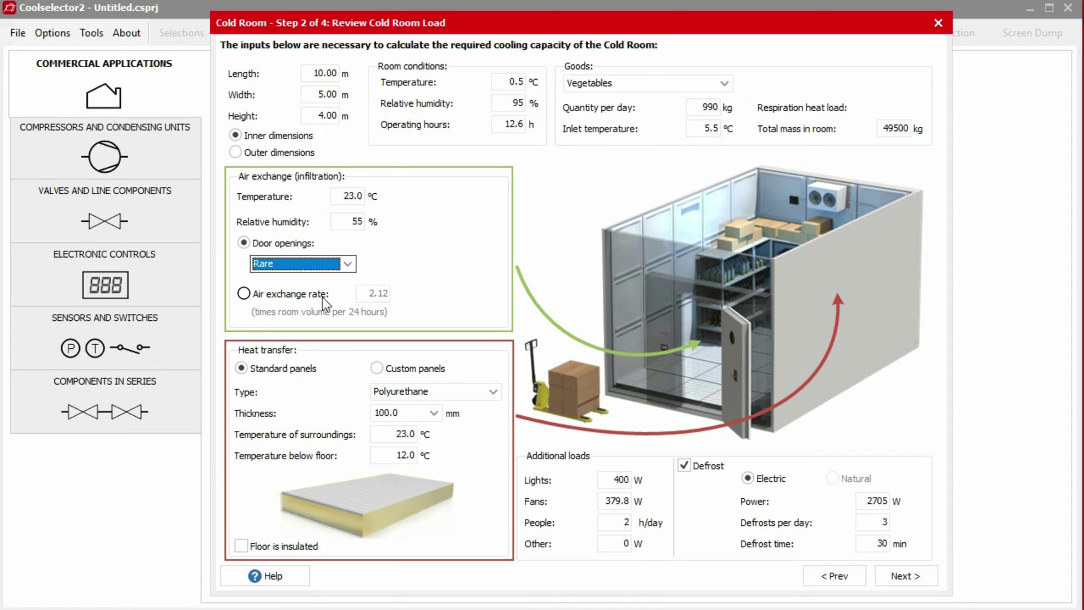
left_click(377, 368)
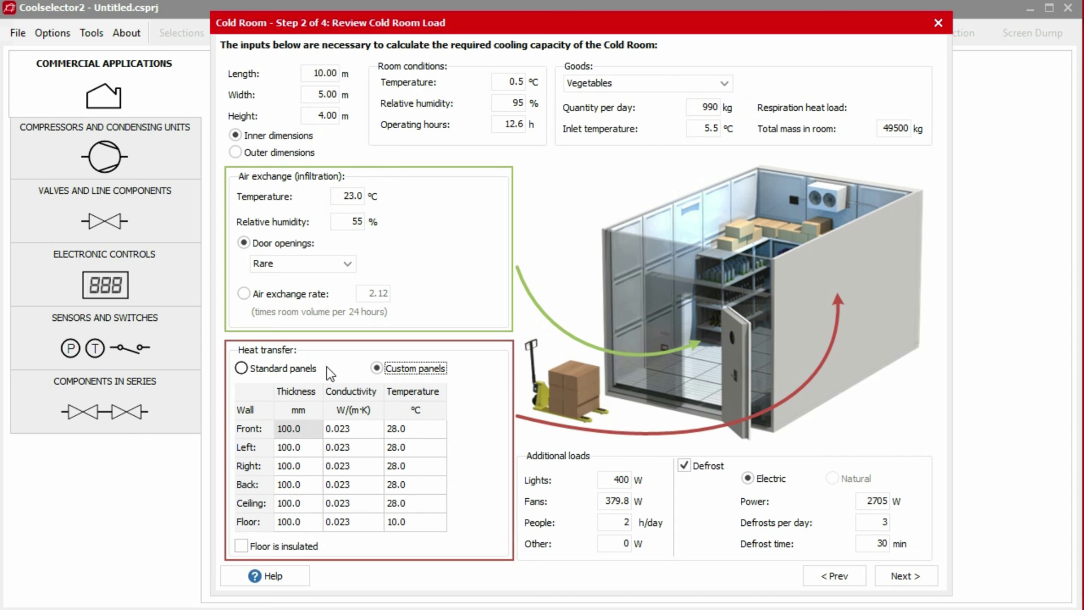
left_click(287, 368)
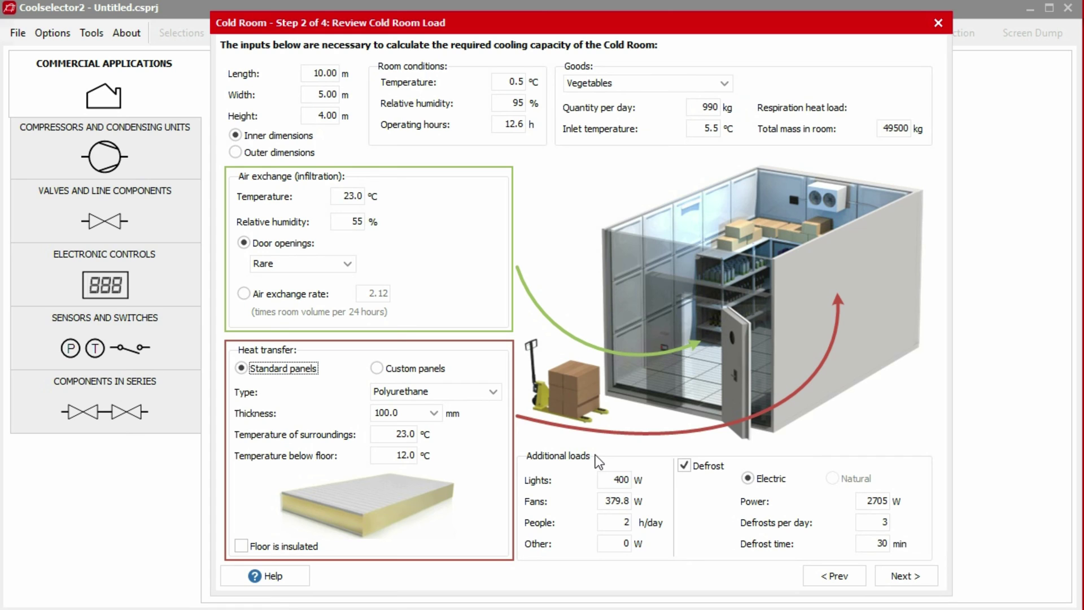
Set lights to 250 W, people to 1 h/day and other loads to 16.5 W.
left_click_drag(629, 479, 594, 474)
type("250")
key("Tab")
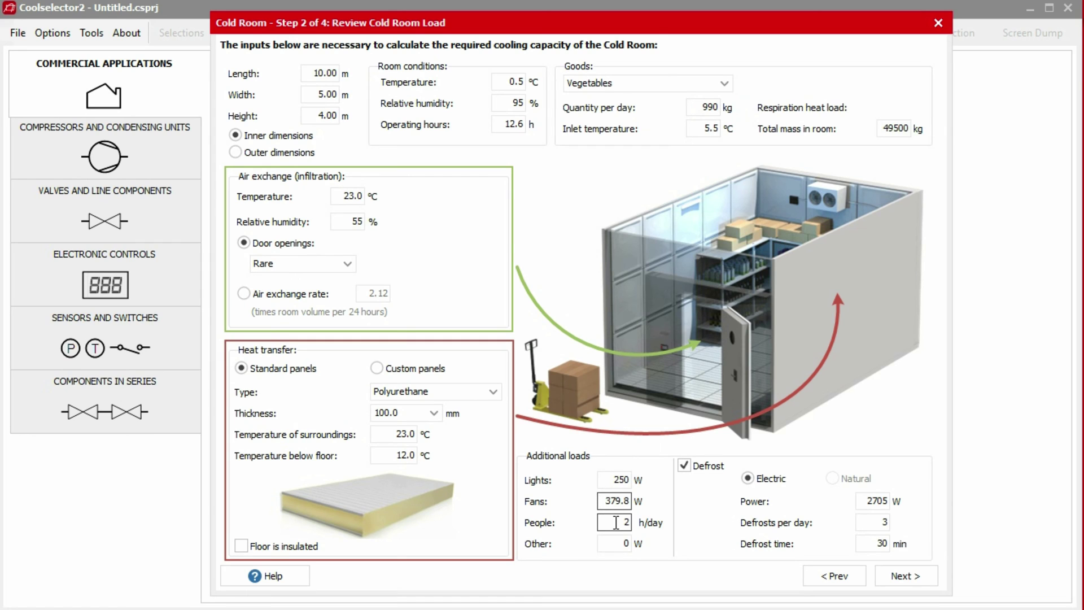
left_click_drag(616, 522, 638, 522)
type("1")
key("Tab")
double_click(628, 543)
type("16.5")
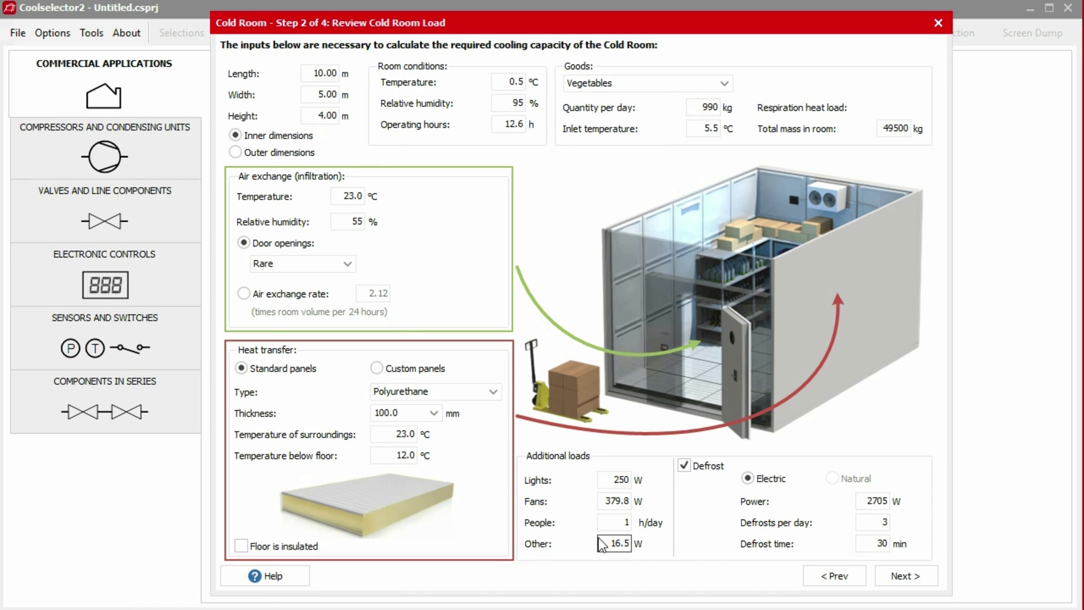
key("Tab")
Keep electric defrost at one defrost per day and continue to condensing unit selection.
left_click(748, 479)
left_click(885, 522)
key("BackSpace")
type("1")
key("Tab")
left_click(904, 577)
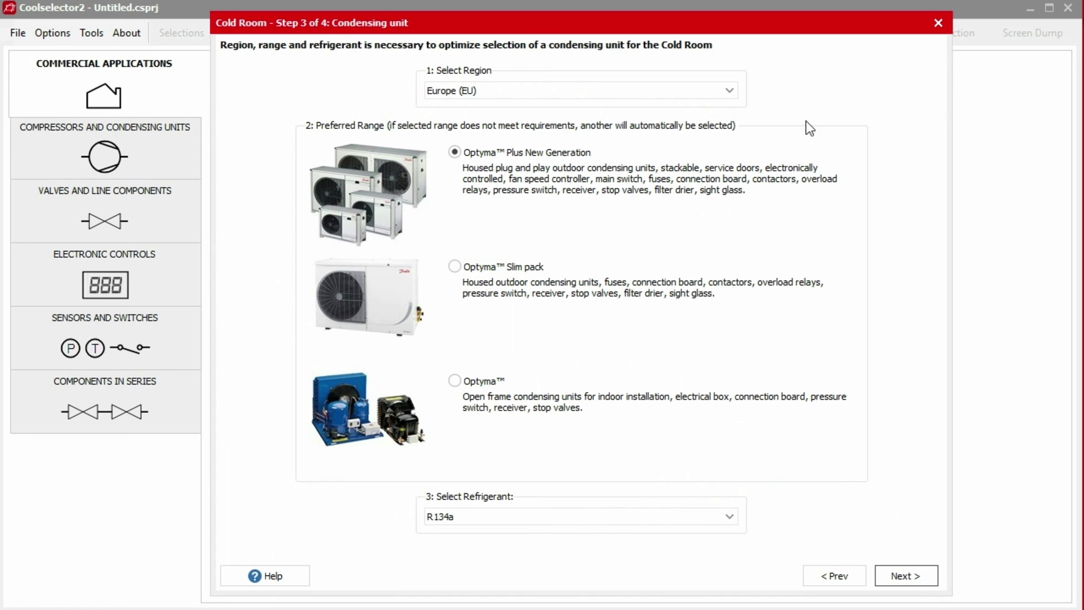
Choose Europe (EU), the Optyma Plus New Generation range and R448A refrigerant, then continue.
left_click(729, 90)
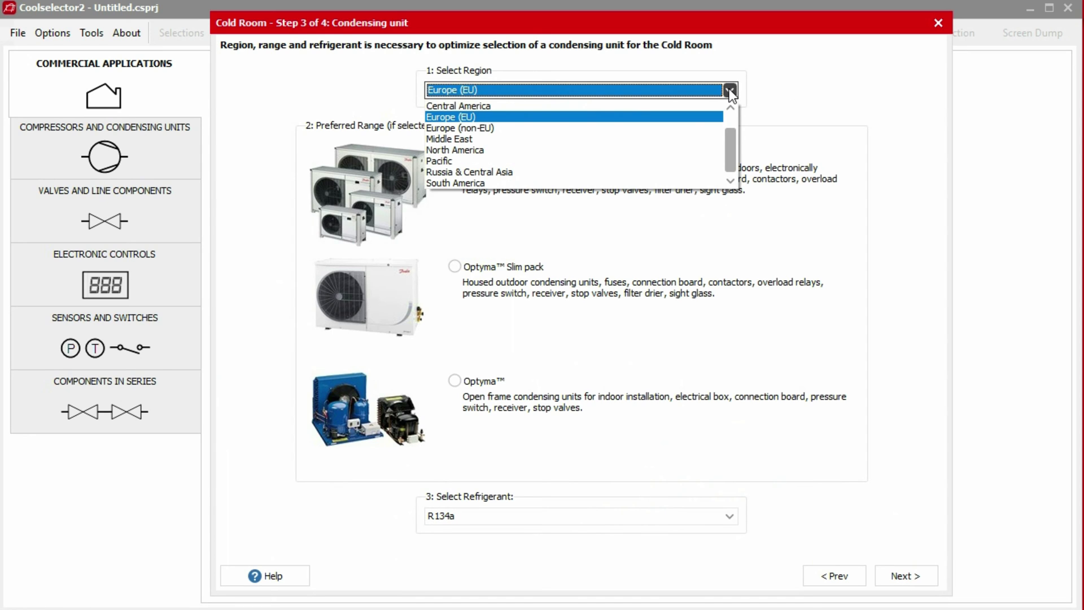
left_click(700, 116)
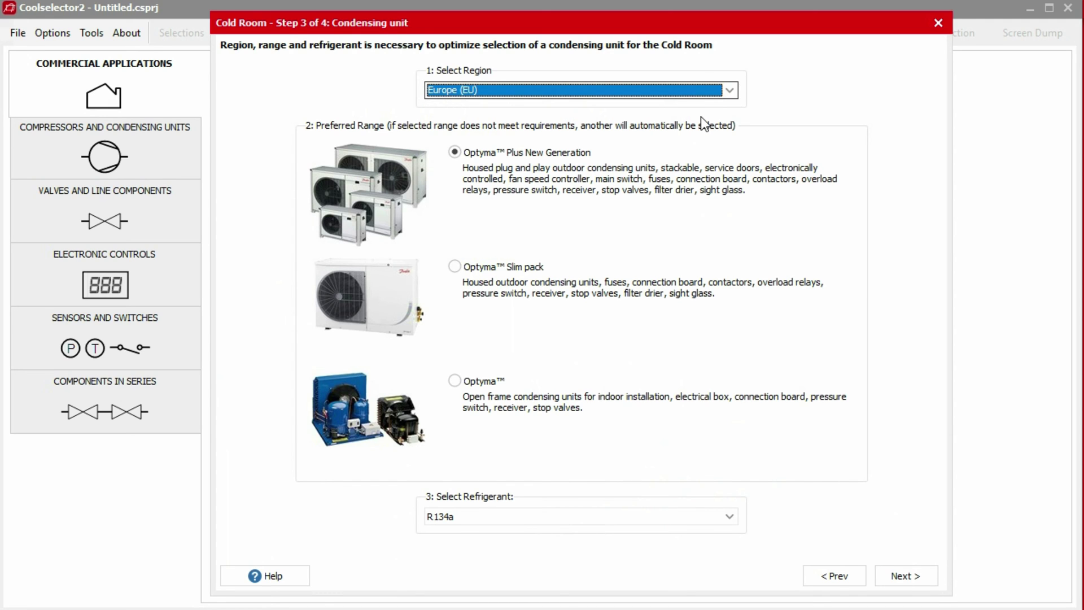
left_click(563, 152)
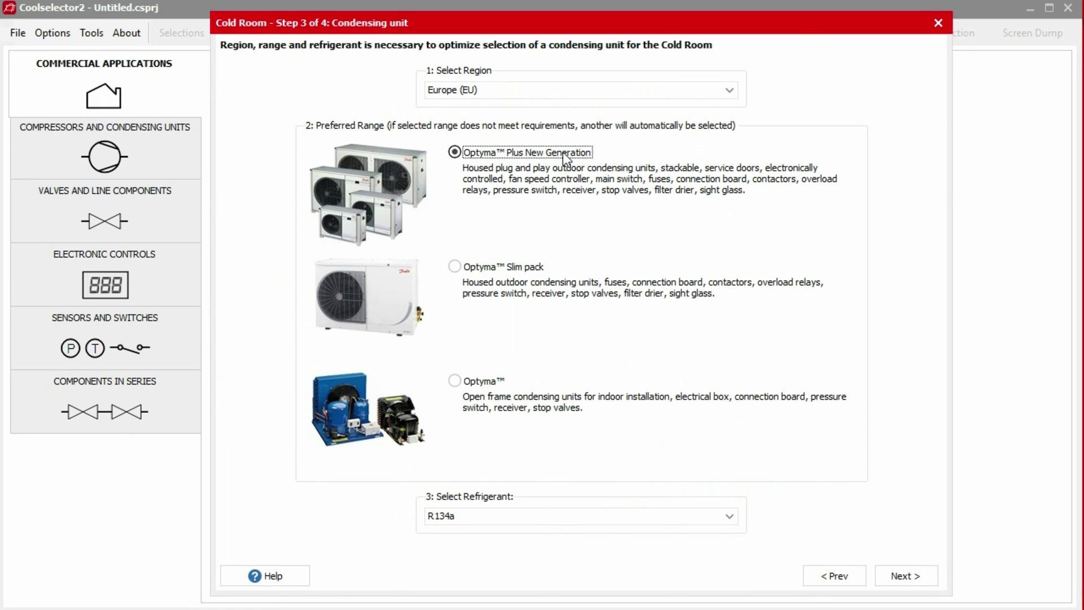
left_click(729, 516)
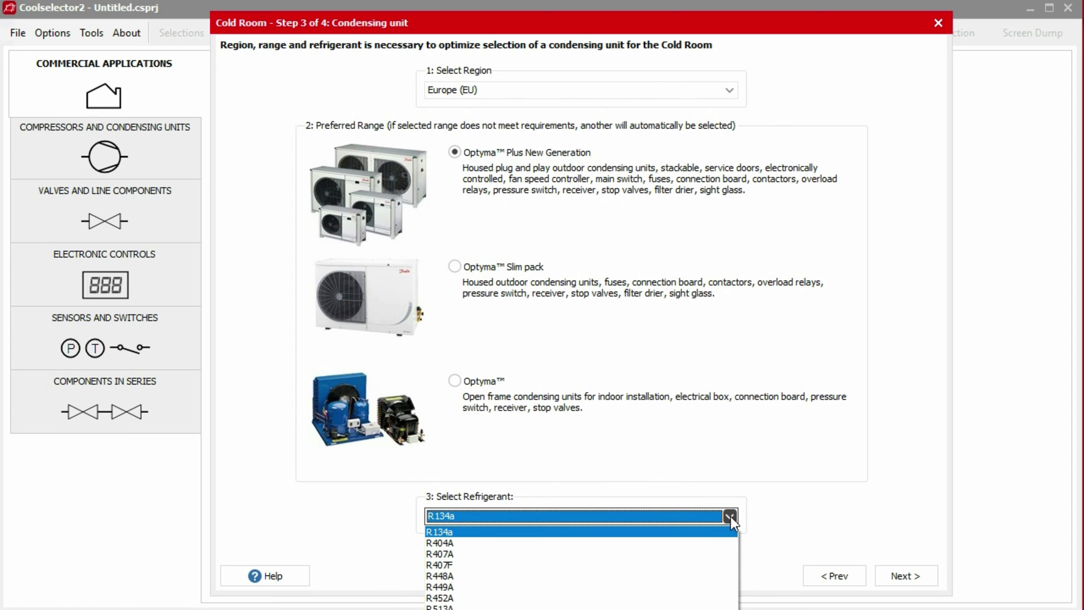
left_click(713, 575)
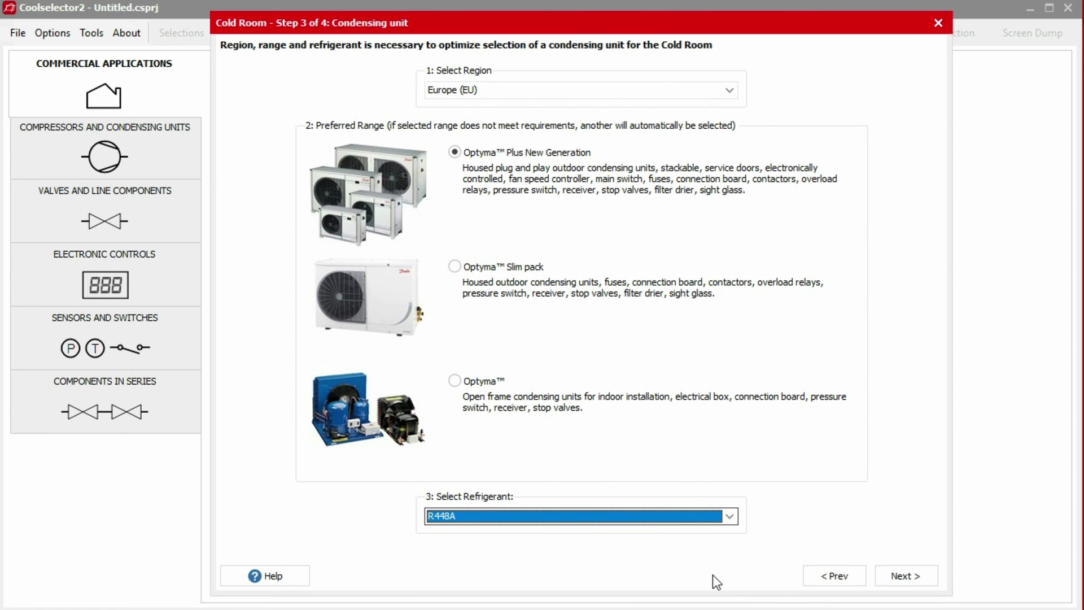
left_click(889, 574)
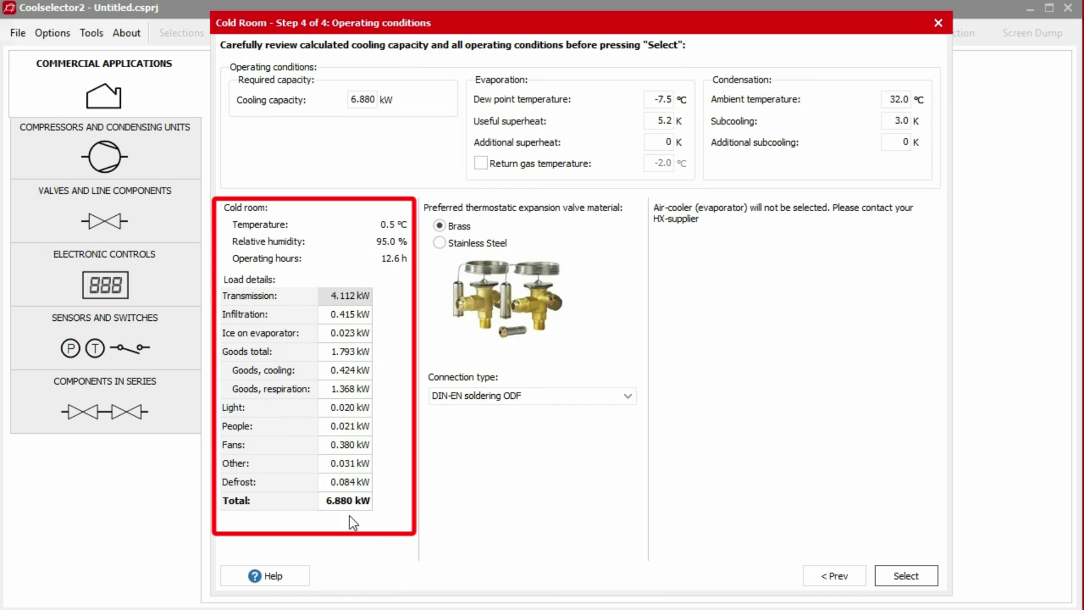
Prefer Stainless Steel expansion valves and review the available connection types.
right_click(350, 429)
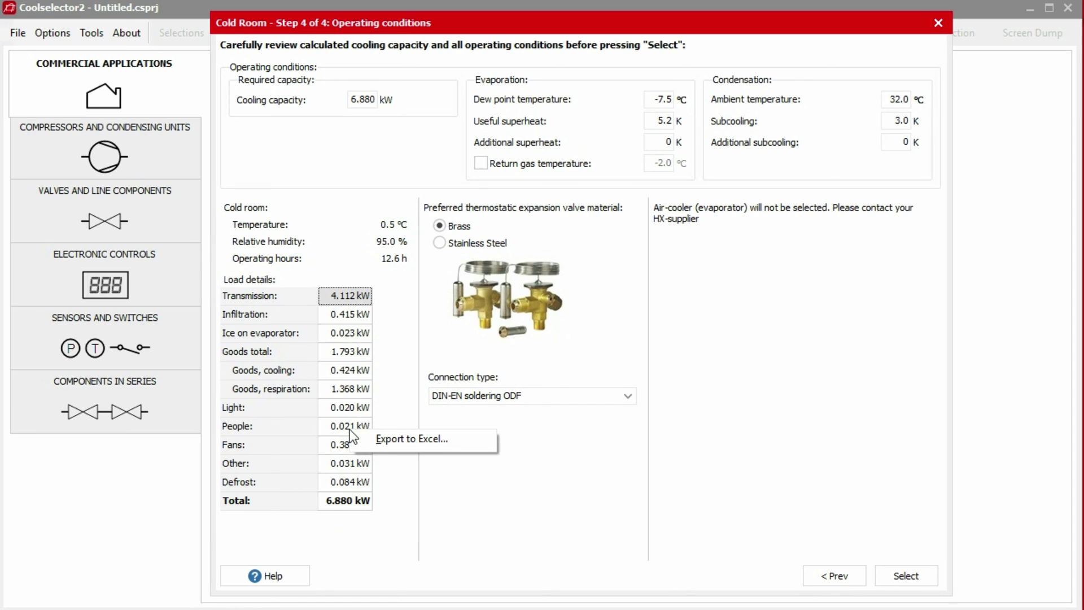
left_click(397, 439)
left_click(458, 242)
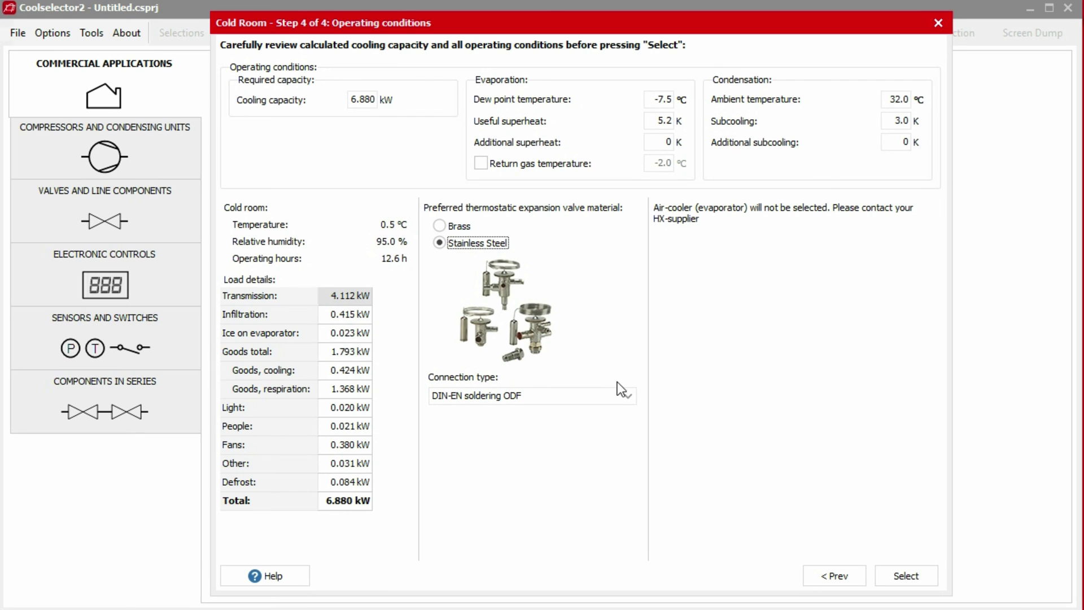
left_click(627, 394)
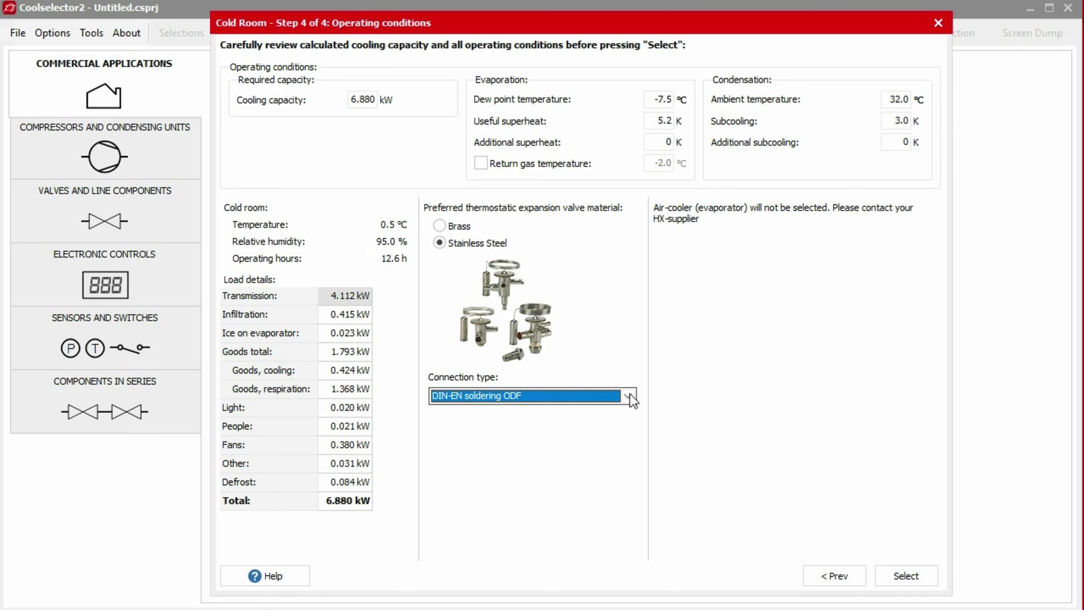
Generate the component selection, scroll the components table right, and open Edit selections.
left_click(902, 574)
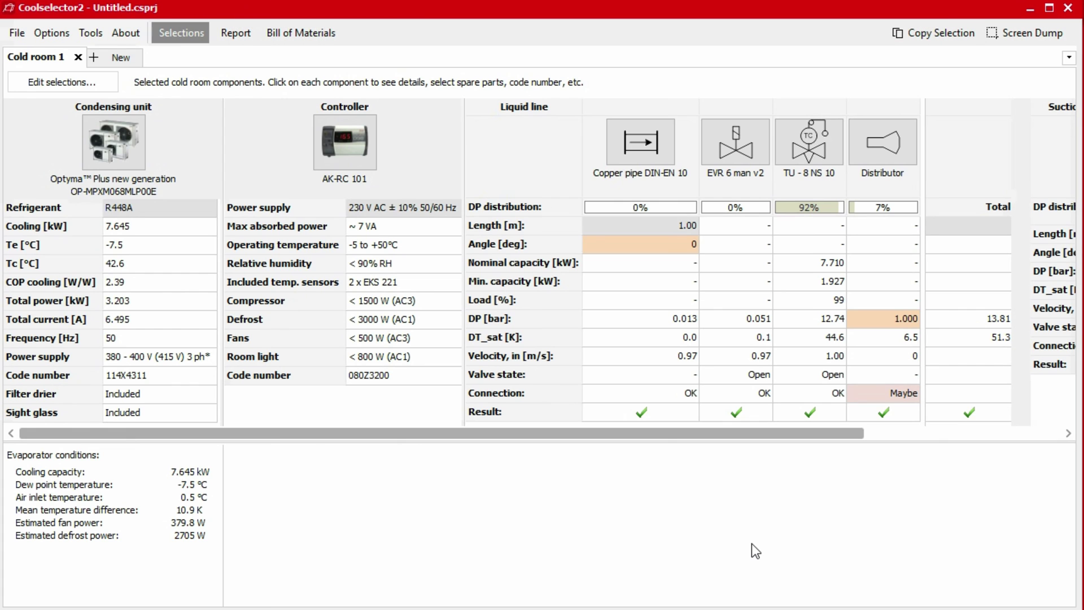
left_click(1068, 433)
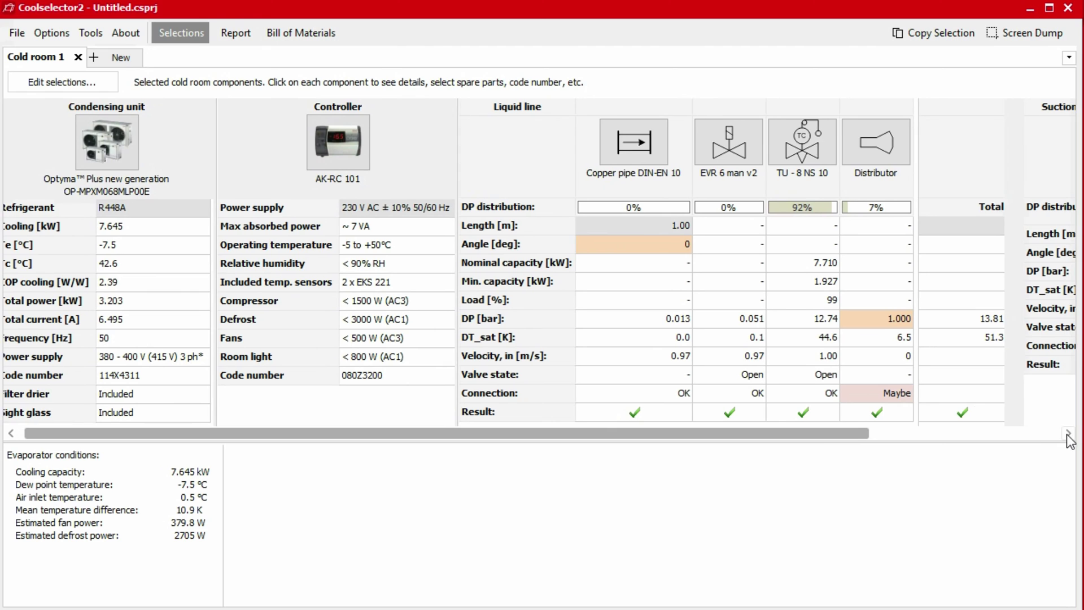
left_click_drag(1068, 433, 717, 434)
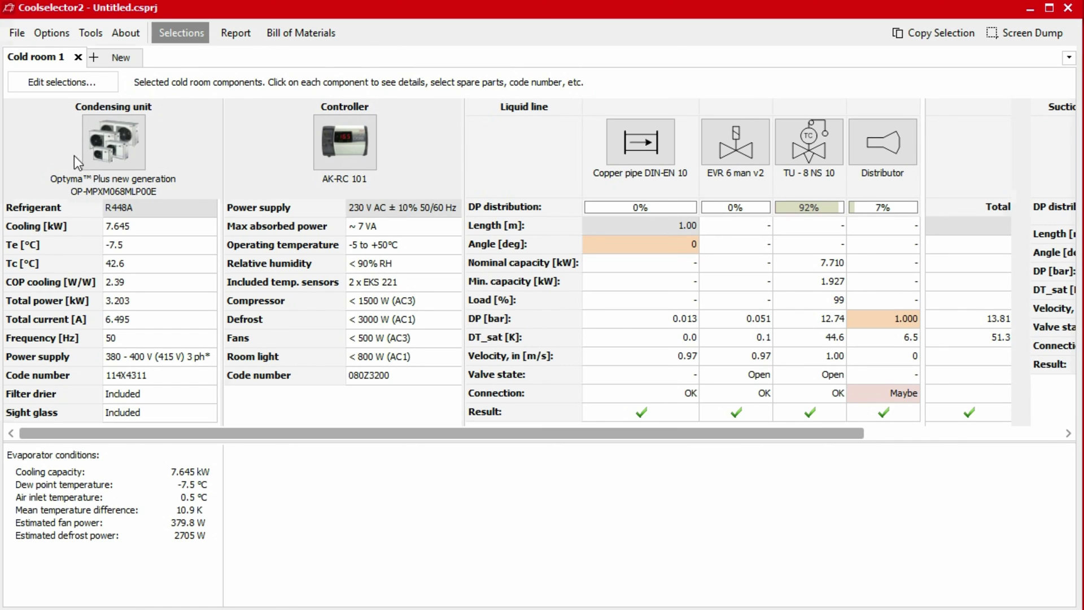
left_click(61, 83)
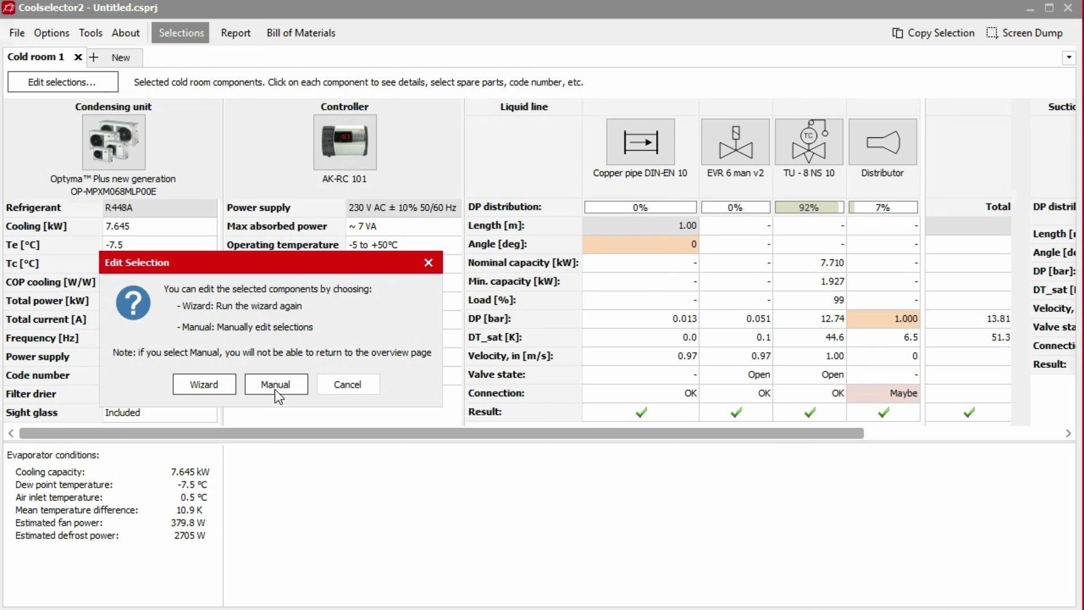
Cancel the Edit Selection prompt, leaving Cold room 1's components unchanged.
left_click(344, 388)
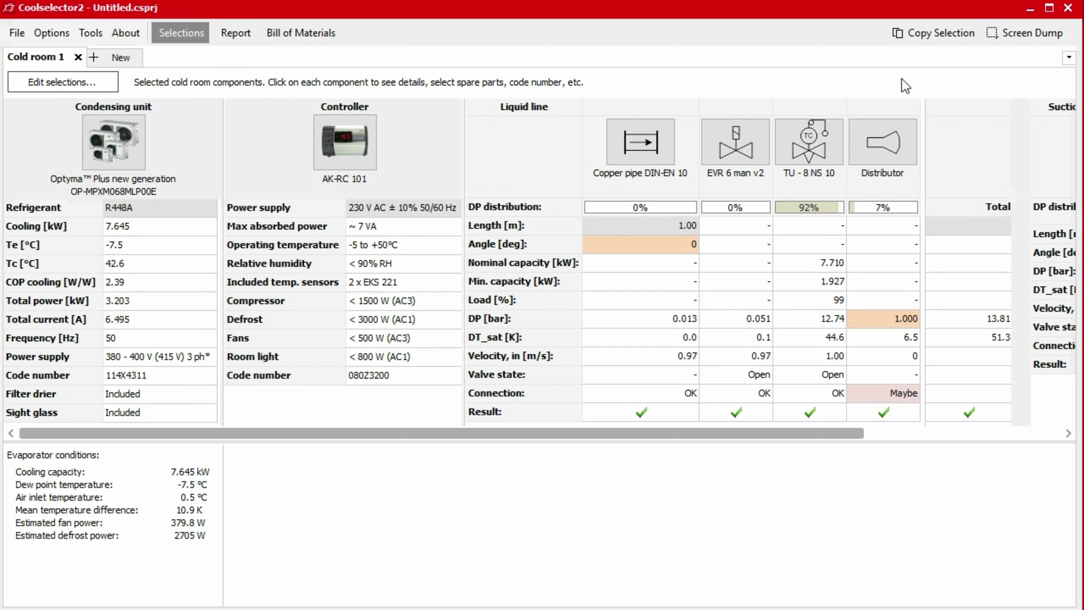
left_click(945, 35)
Include Cold room 1's condensing unit code number in the report and regenerate it.
left_click(236, 36)
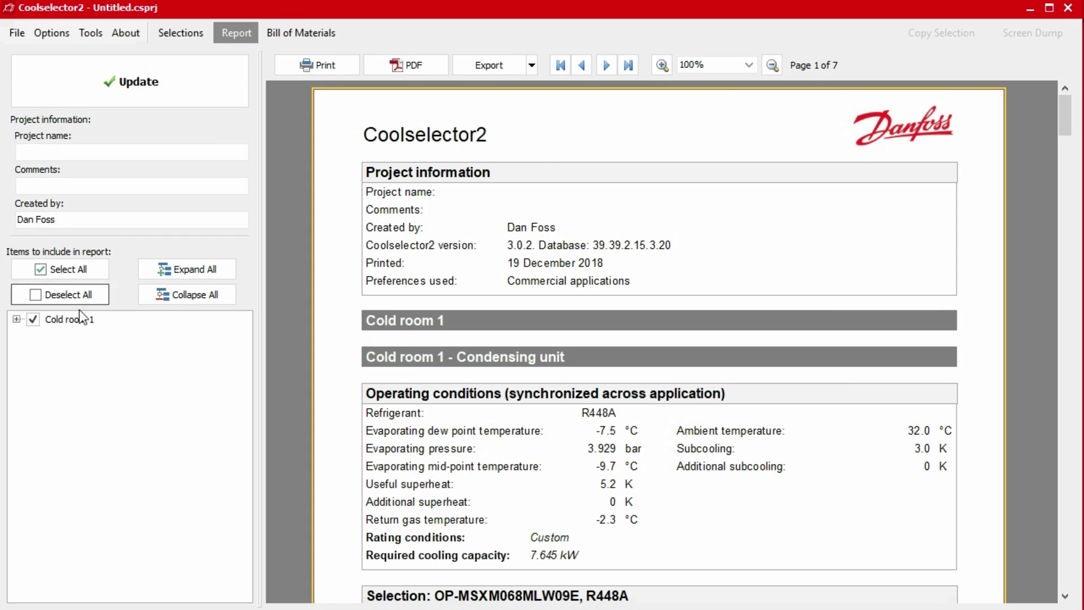
left_click(16, 320)
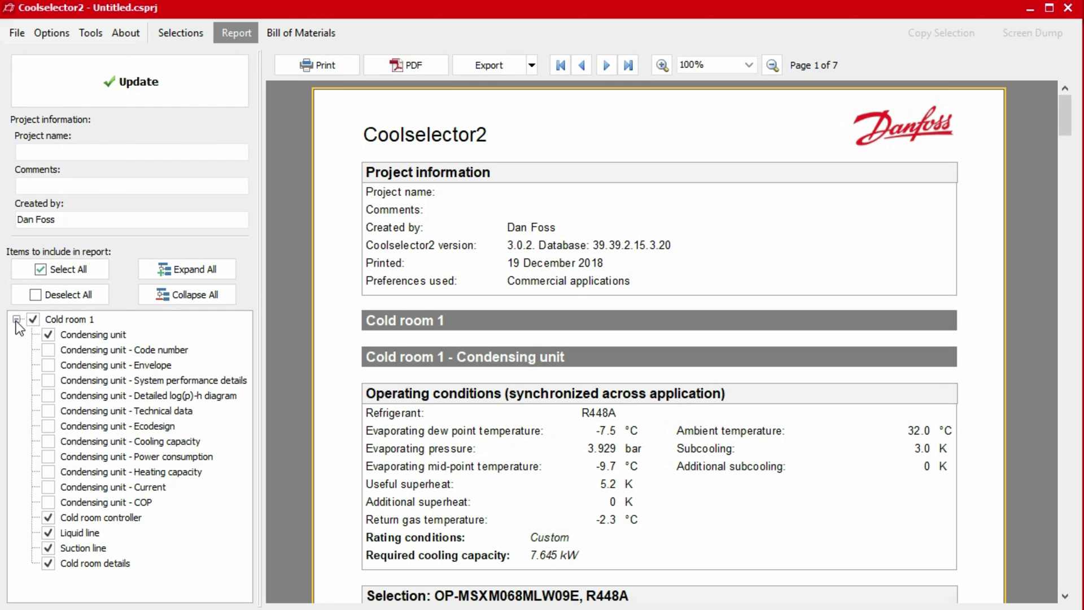
left_click(49, 351)
left_click(124, 84)
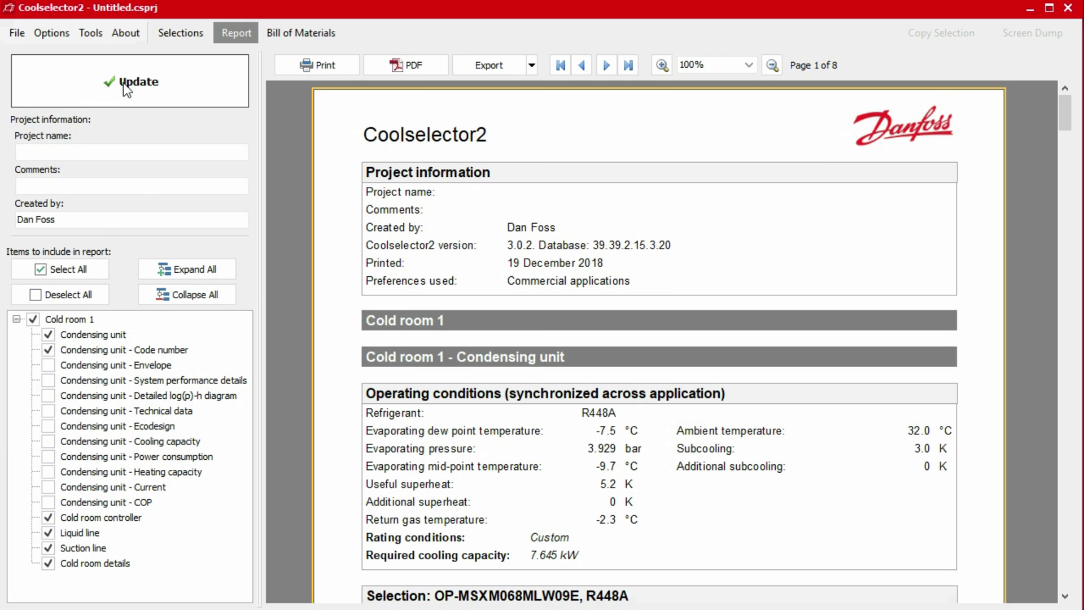
Add the comment 'Example' to the report and update it to 8 pages.
left_click(119, 188)
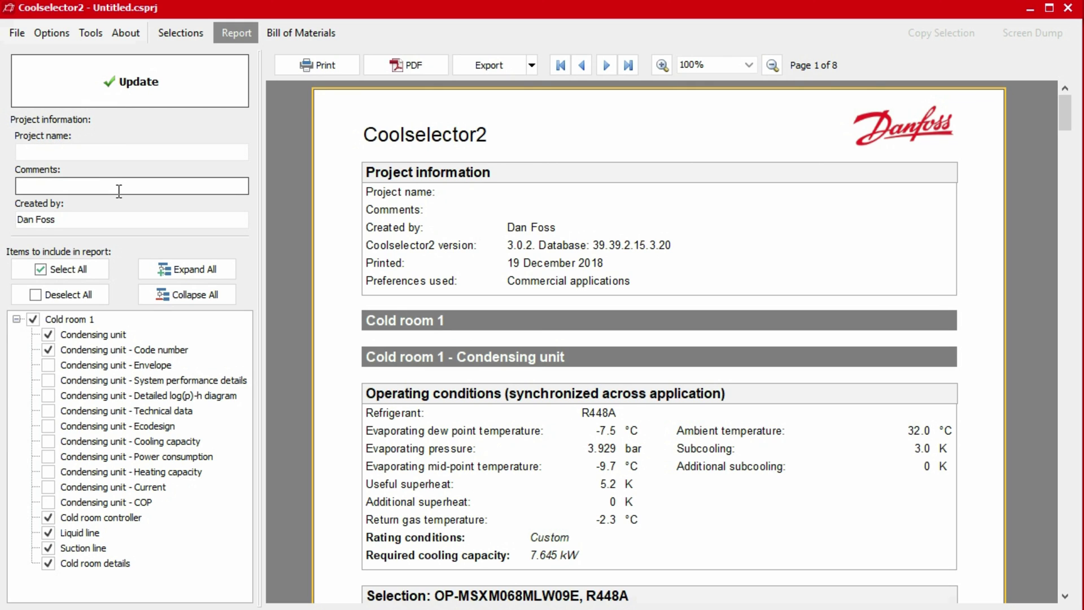
type("Example")
left_click(117, 79)
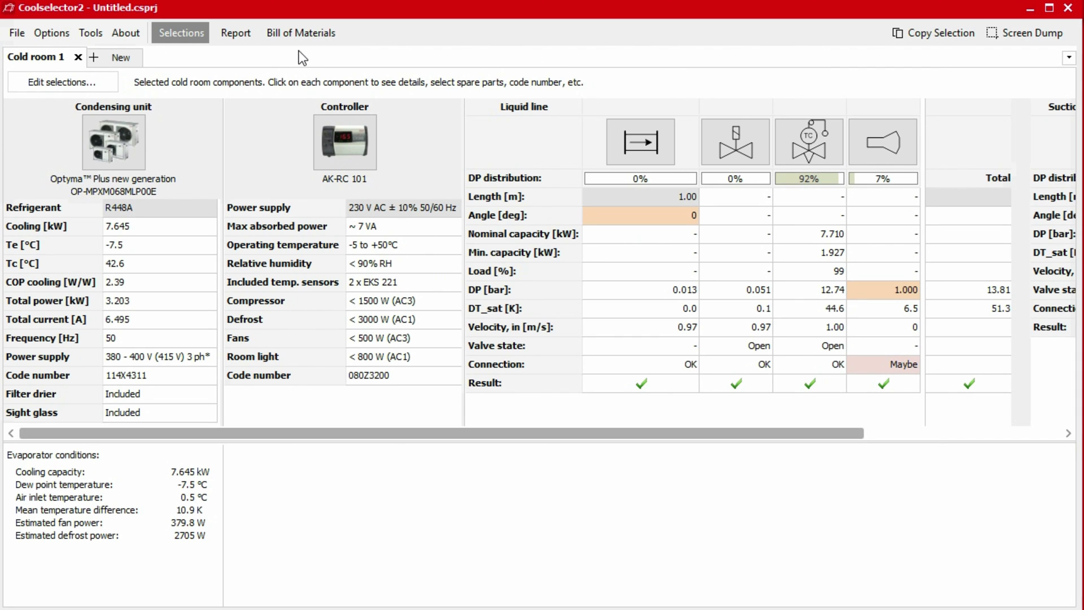
Generate the bill of materials with project name 'Example' for Cold room 1 and liquid line.
left_click(300, 32)
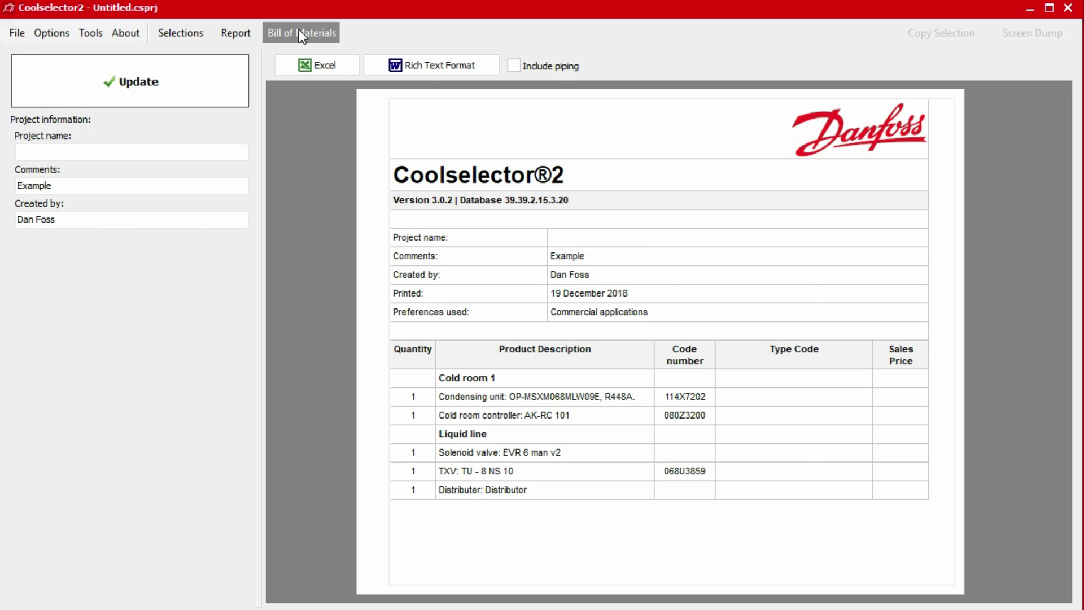
left_click(177, 151)
type("E")
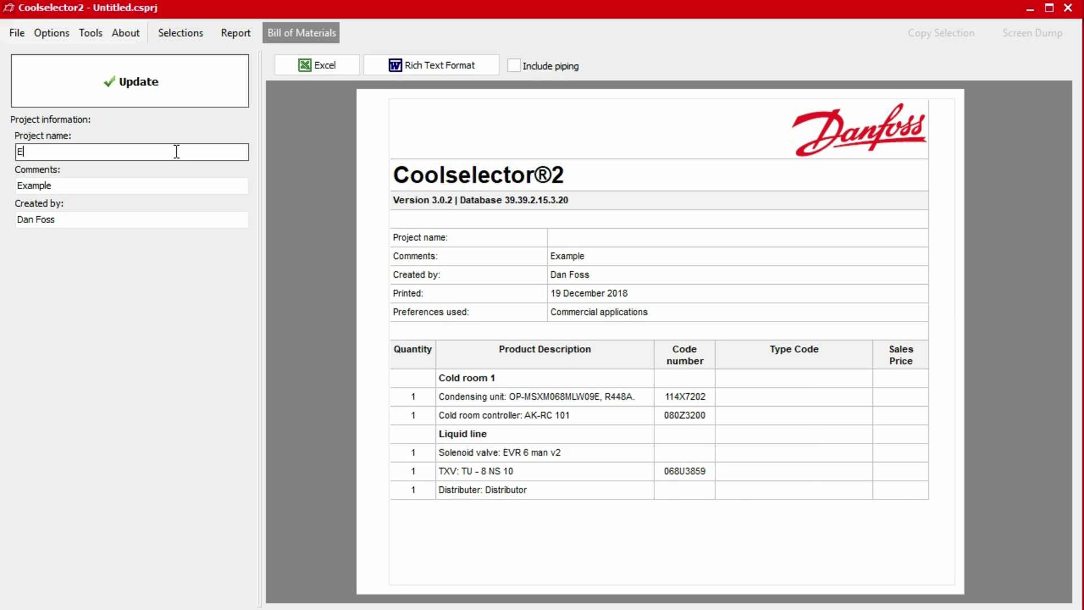
type("xample")
left_click(134, 88)
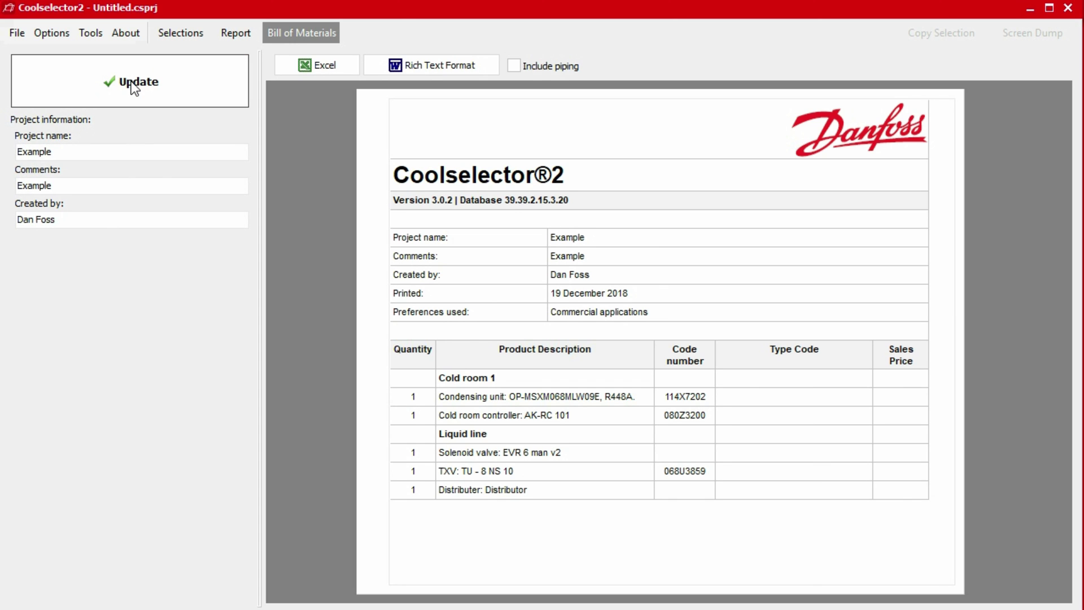